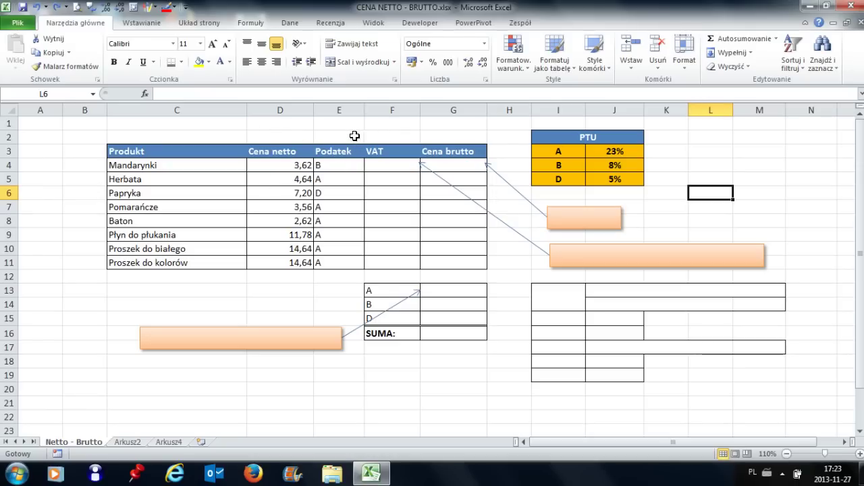
- Point out the tax codes in column E and the PTU rate table
{"action": "left_click", "coordinate": [331, 167]}
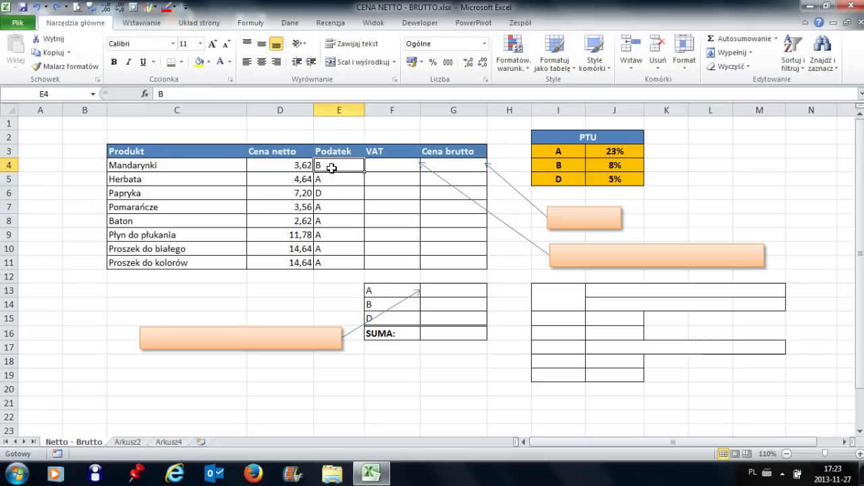
{"action": "left_click", "coordinate": [335, 190]}
{"action": "left_click", "coordinate": [334, 230]}
{"action": "left_click", "coordinate": [334, 259]}
{"action": "left_click", "coordinate": [332, 236]}
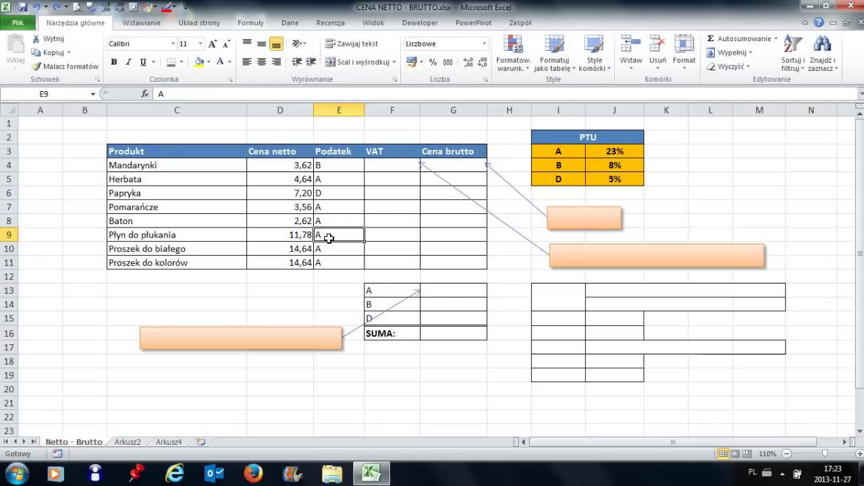
{"action": "left_click", "coordinate": [331, 221]}
{"action": "left_click", "coordinate": [336, 207]}
{"action": "left_click", "coordinate": [337, 180]}
{"action": "left_click", "coordinate": [337, 168]}
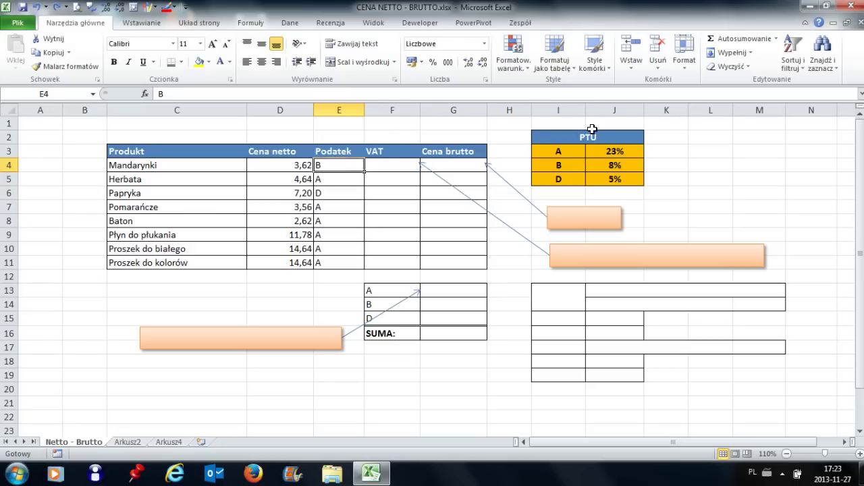
{"action": "left_click", "coordinate": [579, 135]}
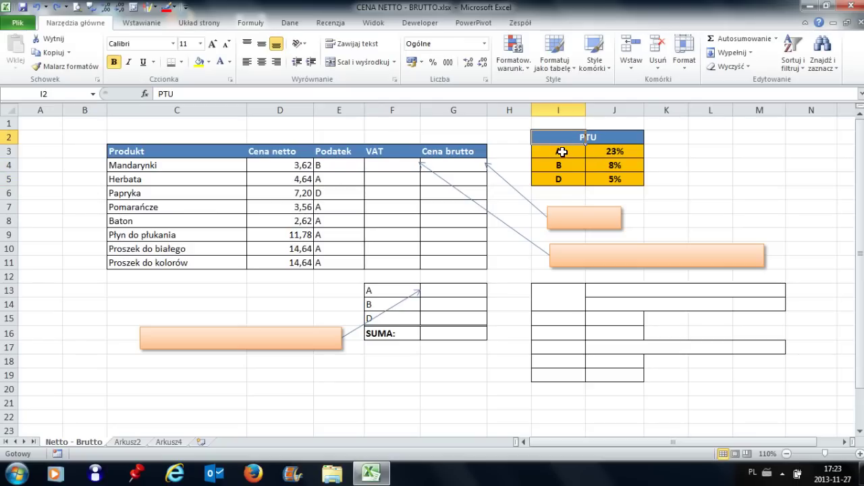
- Show the tax codes for Mandarynki (B), Herbata (A) and Papryka (D), and the 23% rate
{"action": "left_click", "coordinate": [157, 165]}
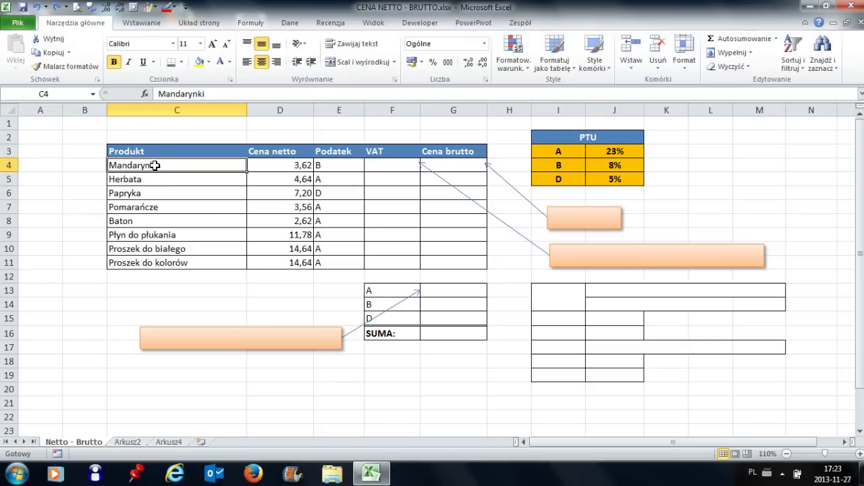
{"action": "left_click", "coordinate": [325, 169]}
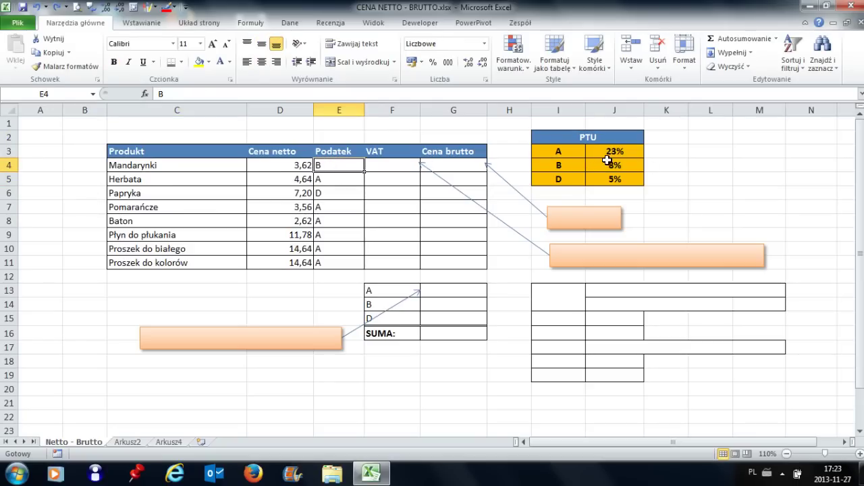
{"action": "left_click", "coordinate": [173, 181]}
{"action": "left_click", "coordinate": [334, 182]}
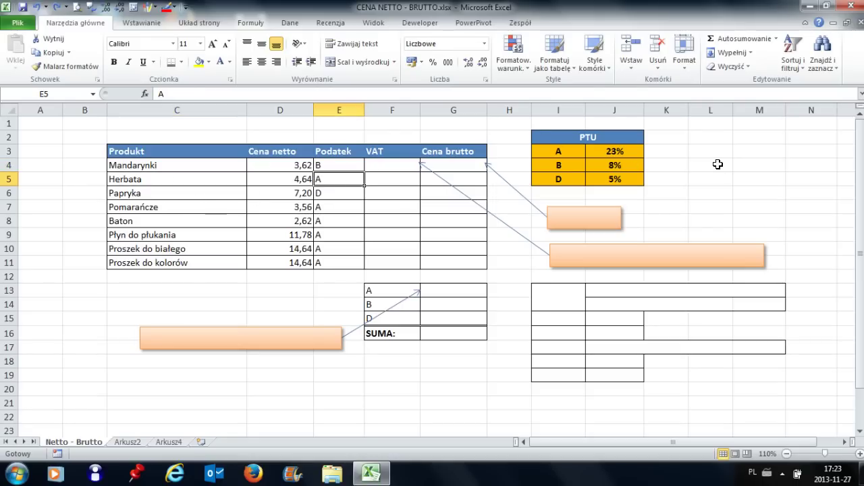
{"action": "left_click", "coordinate": [631, 153]}
{"action": "left_click", "coordinate": [209, 189]}
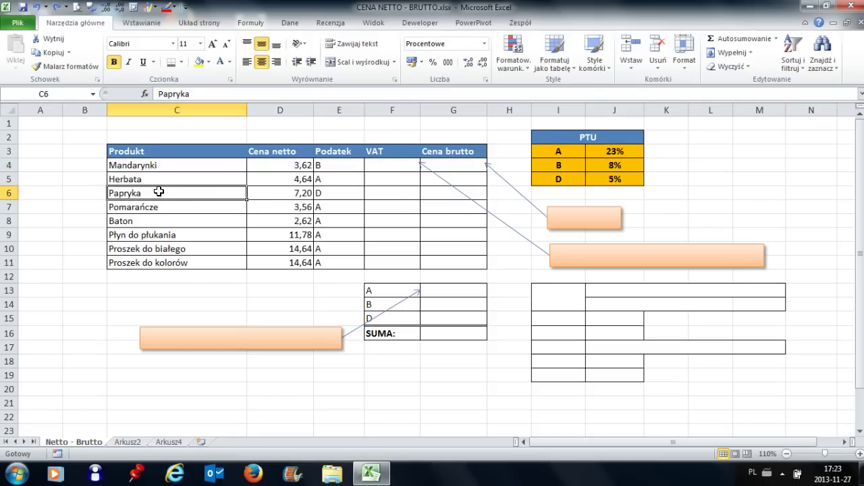
{"action": "left_click", "coordinate": [336, 191]}
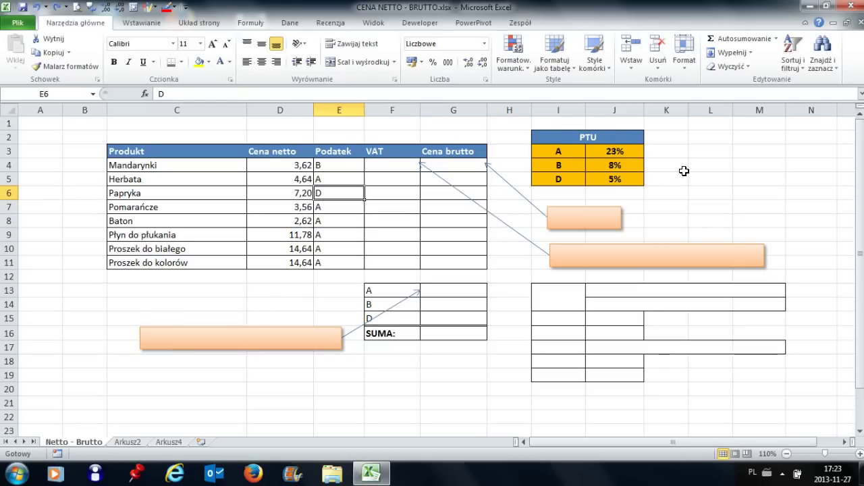
- Walk through the PTU table's rates 23%, 8%, 5% and their codes A, B, D
{"action": "left_click", "coordinate": [381, 165]}
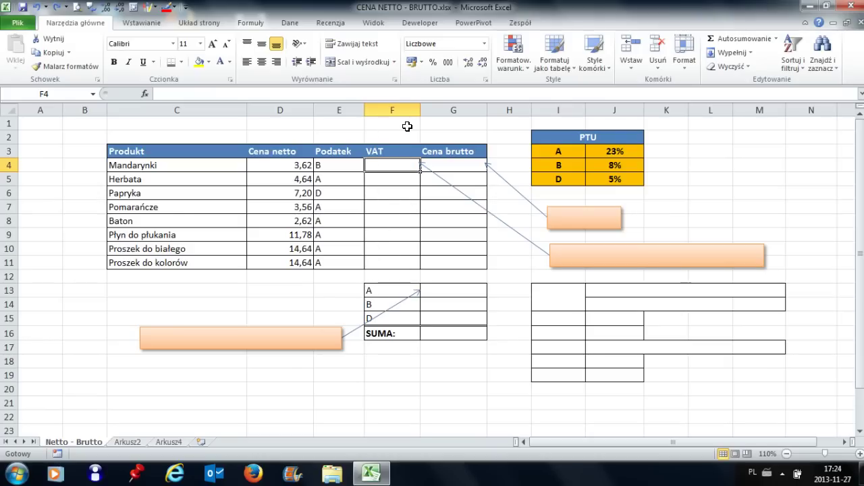
{"action": "left_click", "coordinate": [612, 152]}
{"action": "left_click", "coordinate": [606, 181]}
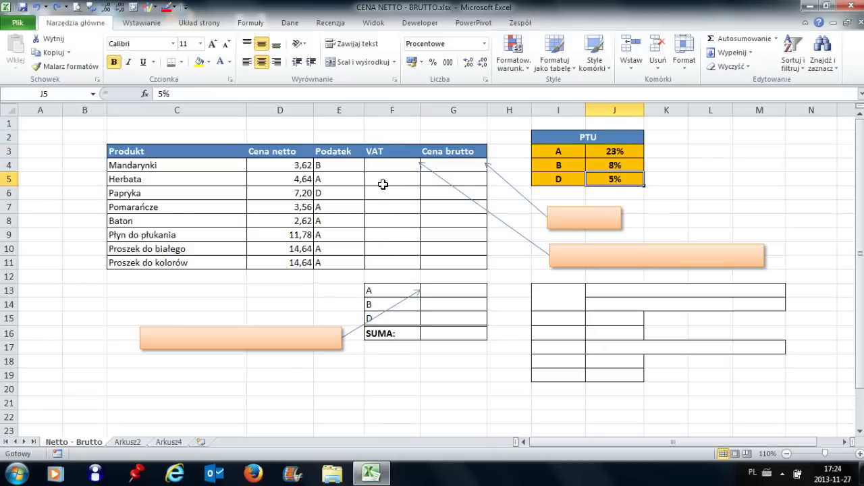
{"action": "left_click", "coordinate": [591, 153]}
{"action": "left_click", "coordinate": [594, 166]}
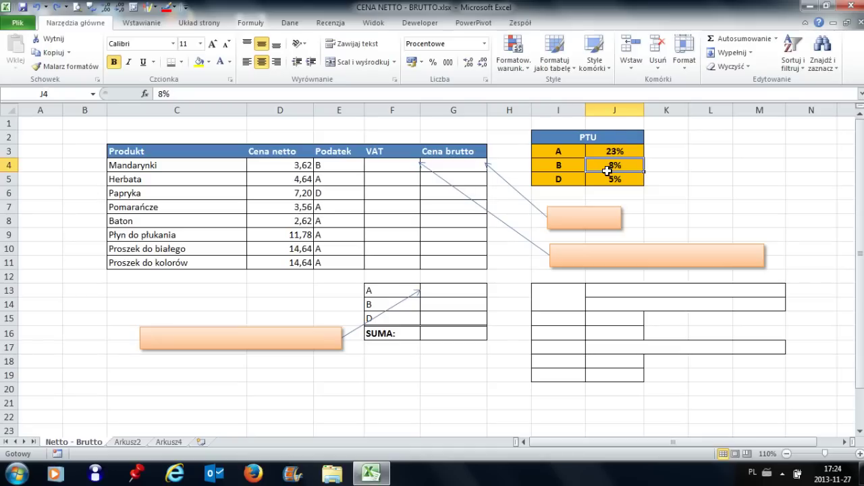
{"action": "left_click", "coordinate": [606, 180]}
{"action": "left_click", "coordinate": [553, 151]}
{"action": "left_click", "coordinate": [555, 166]}
{"action": "left_click", "coordinate": [533, 178]}
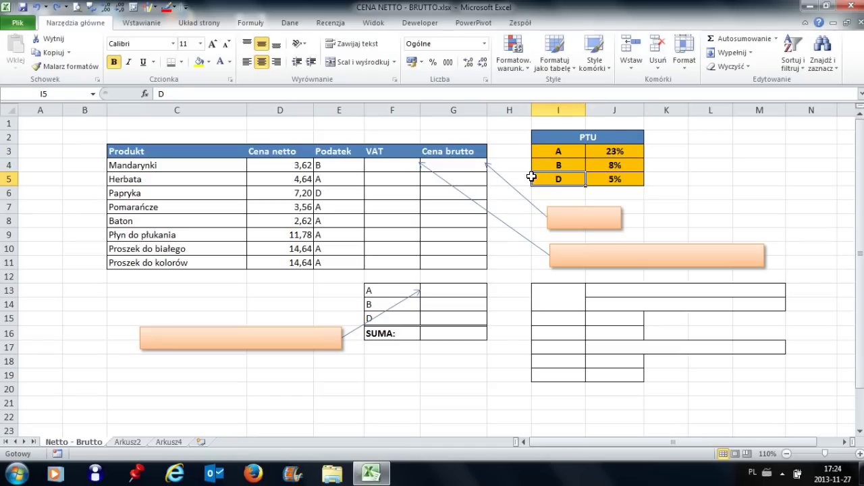
- Review the tax codes down column E
{"action": "left_click", "coordinate": [341, 168]}
{"action": "left_click", "coordinate": [340, 179]}
{"action": "left_click", "coordinate": [339, 193]}
{"action": "left_click", "coordinate": [337, 208]}
{"action": "left_click", "coordinate": [337, 221]}
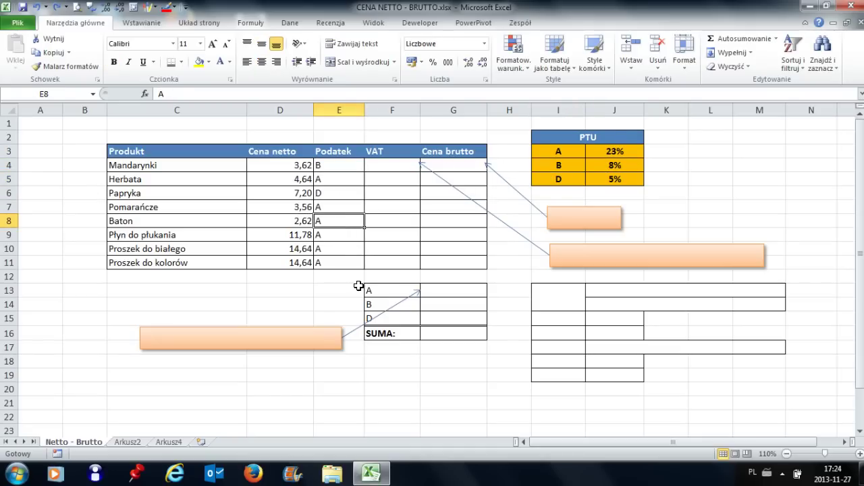
{"action": "left_click", "coordinate": [400, 155]}
- Paste the lookup formula text into the empty orange callout box
{"action": "left_click_drag", "start_coordinate": [400, 156], "coordinate": [395, 167]}
{"action": "left_click", "coordinate": [385, 165]}
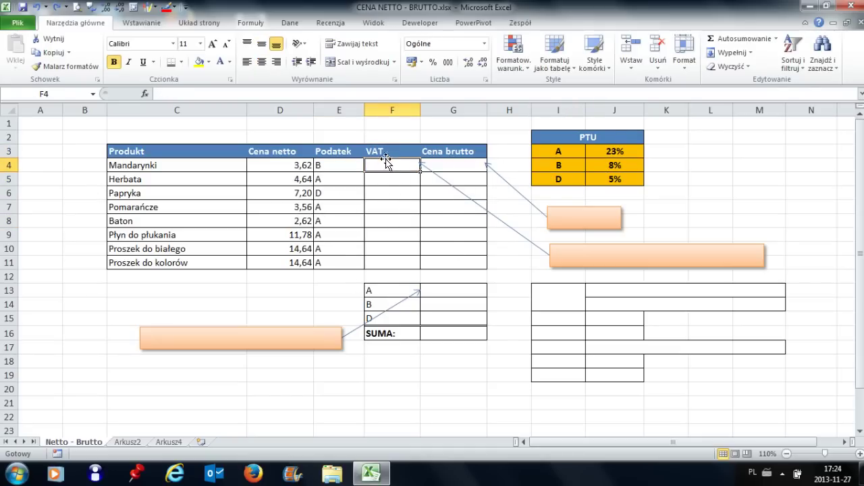
{"action": "left_click", "coordinate": [642, 245]}
{"action": "type", "text": "=WYSZUKAJ.PIONOWO(E4;$J$3:$K$5;2;0)"}
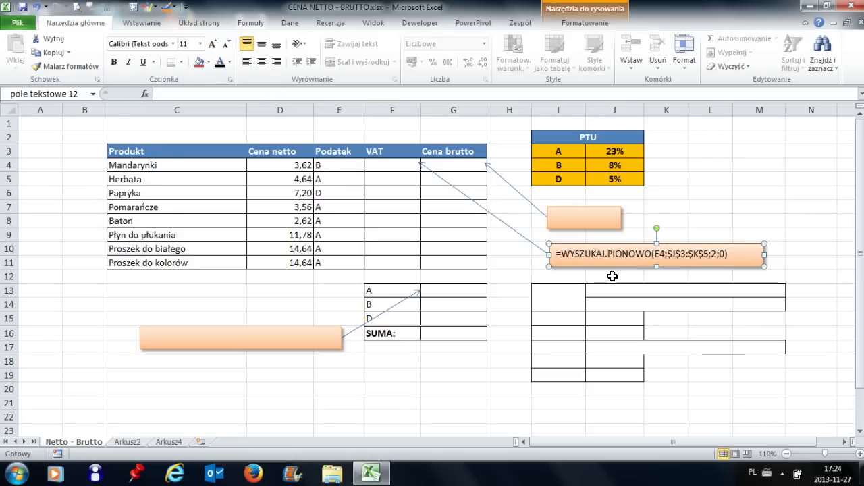
- In F4, start =WYSZUKAJ.PIONOWO( with E4 as the lookup value
{"action": "left_click", "coordinate": [686, 192]}
{"action": "left_click", "coordinate": [392, 166]}
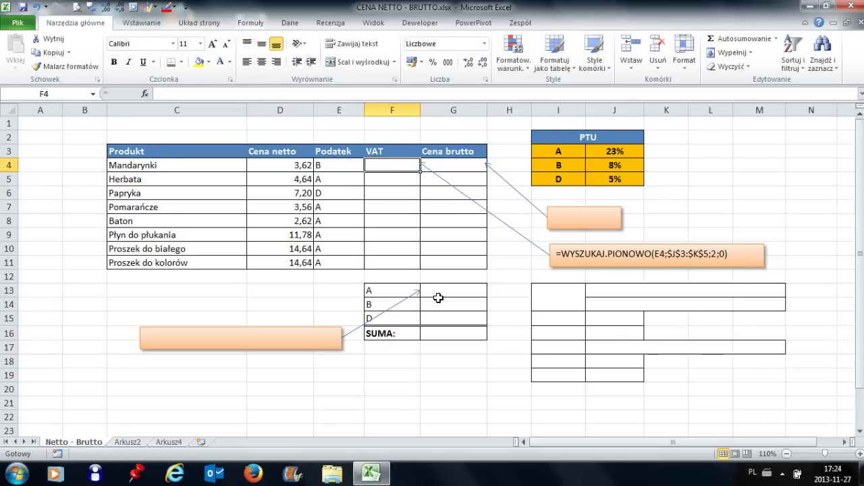
{"action": "type", "text": "=wysz"}
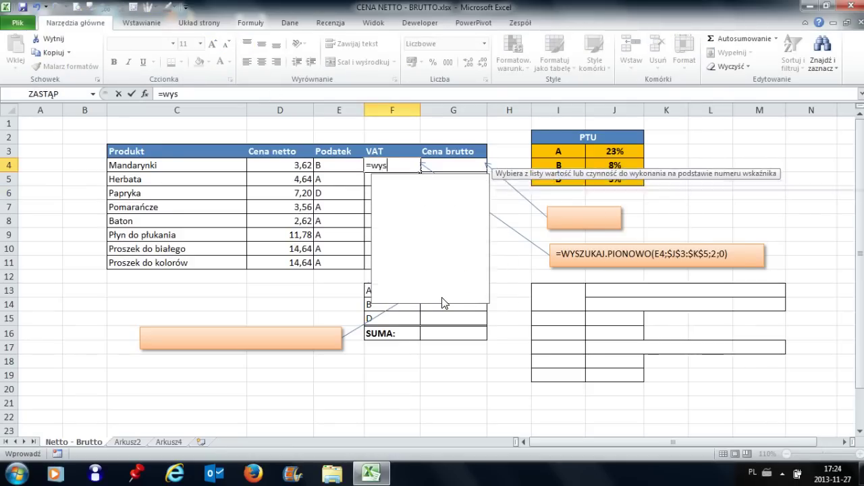
{"action": "key", "text": "Down"}
{"action": "key", "text": "Tab"}
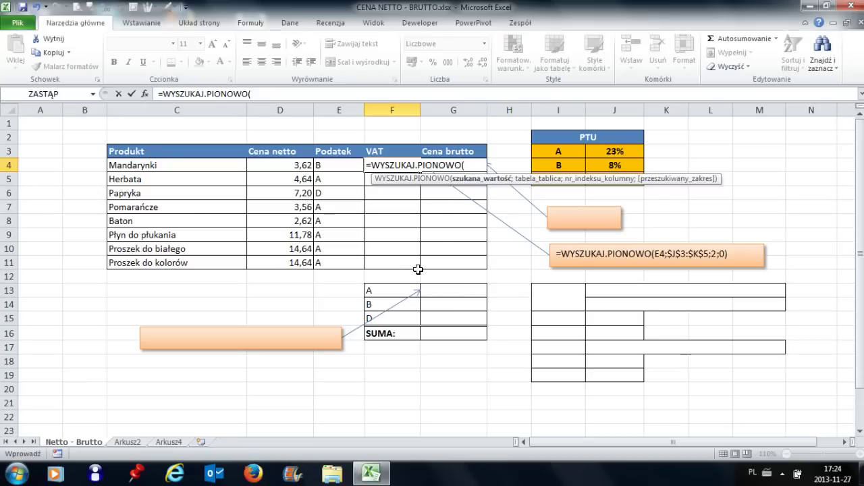
{"action": "left_click", "coordinate": [334, 166]}
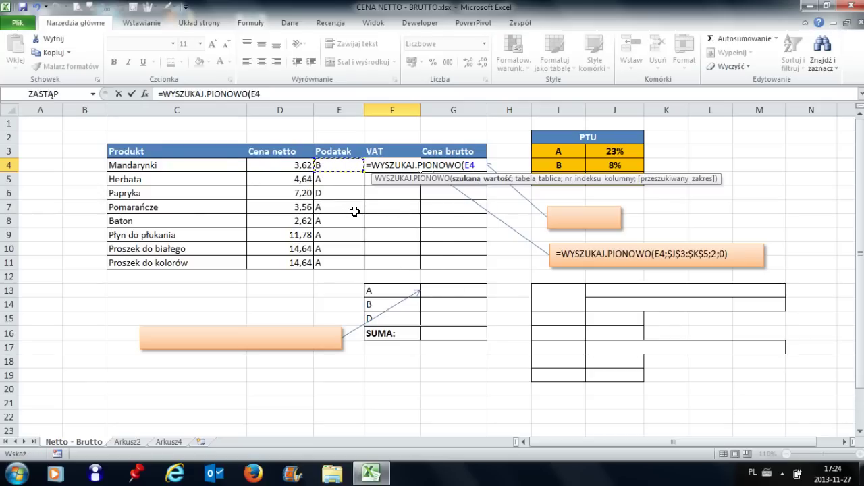
{"action": "type", "text": ";"}
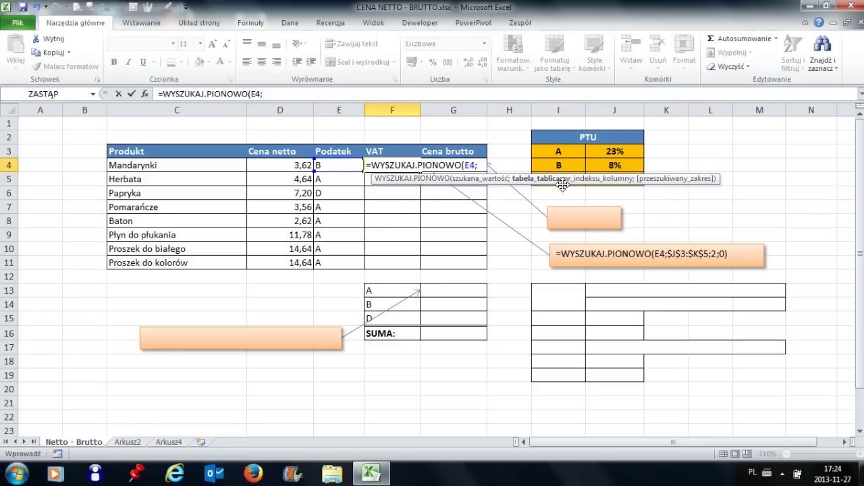
- Complete it with absolute table $I$3:$J$5, column 2 and exact match 0, returning 0,08
{"action": "mouse_move", "coordinate": [564, 184]}
{"action": "left_mouse_down"}
{"action": "mouse_move", "coordinate": [326, 190]}
{"action": "mouse_move", "coordinate": [343, 188]}
{"action": "left_mouse_up"}
{"action": "left_click_drag", "start_coordinate": [559, 152], "coordinate": [608, 178]}
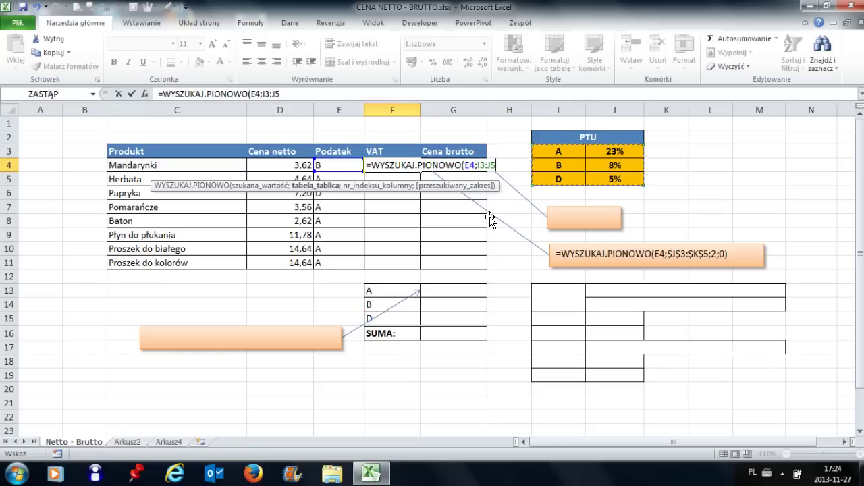
{"action": "key", "text": "F4"}
{"action": "type", "text": "$J$5;2"}
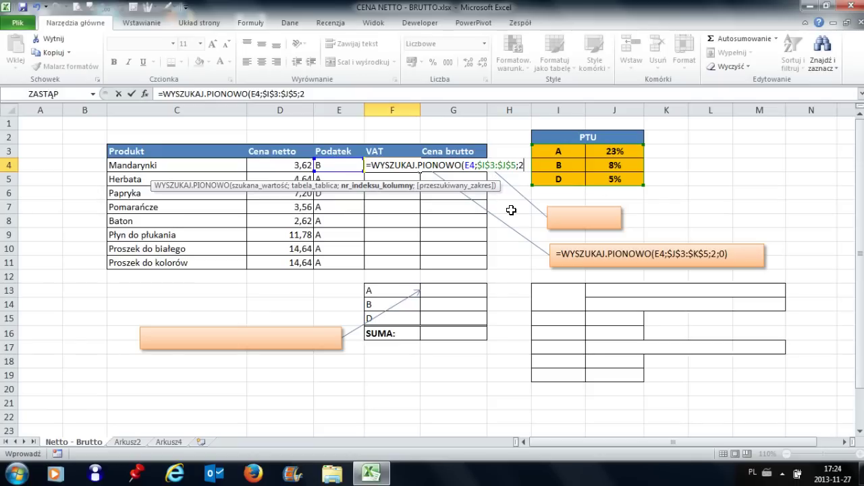
{"action": "type", "text": ";"}
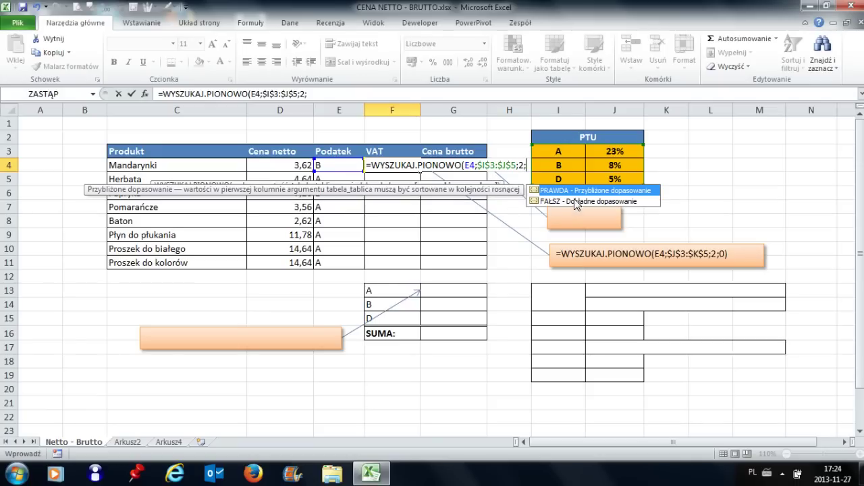
{"action": "double_click", "coordinate": [557, 201]}
{"action": "key", "text": "BackSpace"}
{"action": "key", "text": "BackSpace"}
{"action": "key", "text": "BackSpace"}
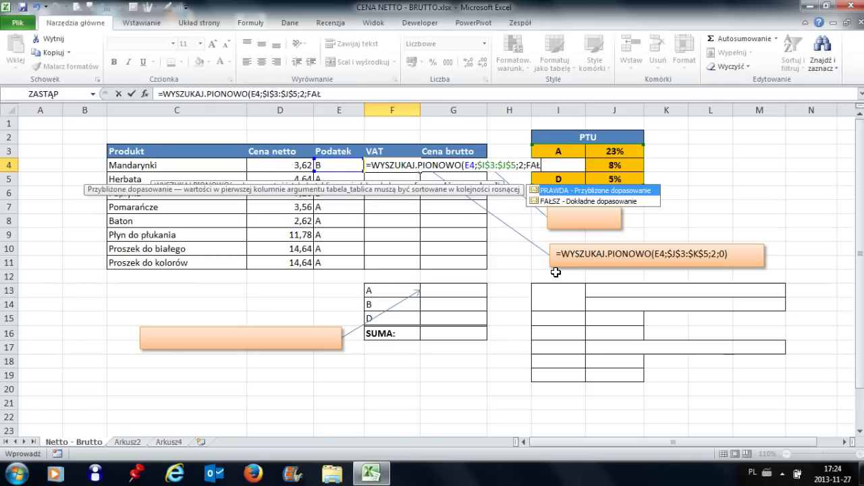
{"action": "key", "text": "BackSpace"}
{"action": "key", "text": "BackSpace"}
{"action": "type", "text": "0"}
{"action": "type", "text": ")"}
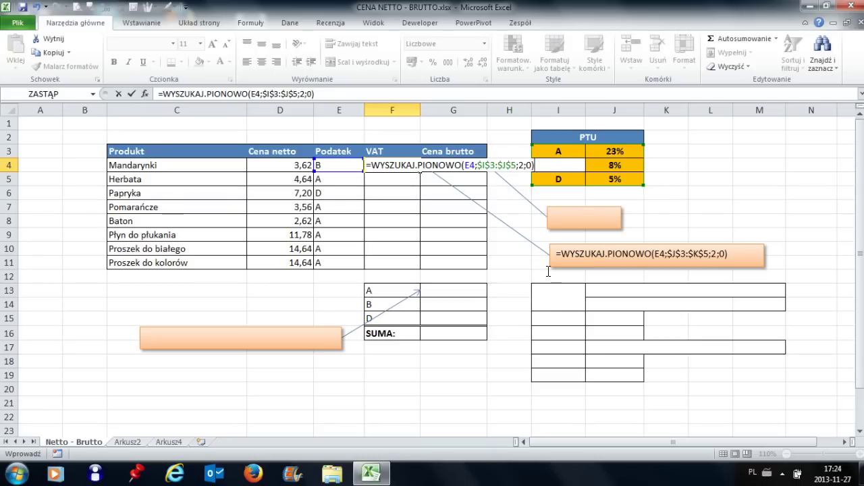
{"action": "key", "text": "Return"}
- Copy the F4 VAT lookup formula down to F11
{"action": "left_click", "coordinate": [405, 163]}
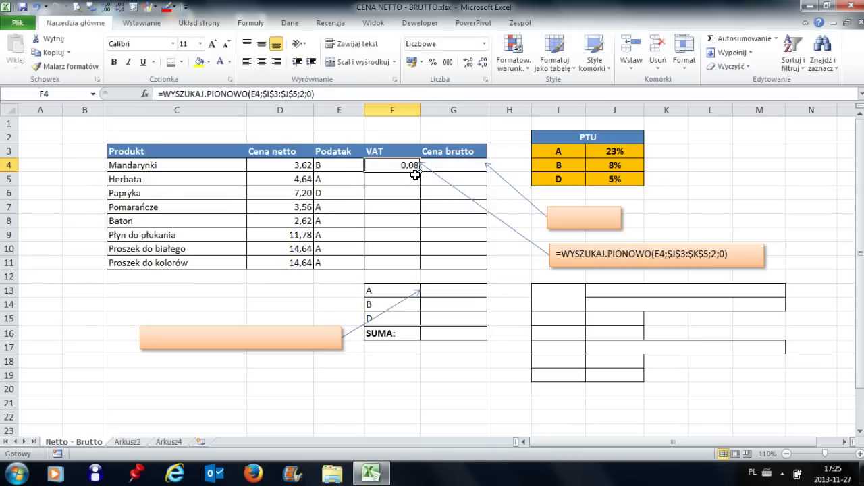
{"action": "double_click", "coordinate": [419, 171]}
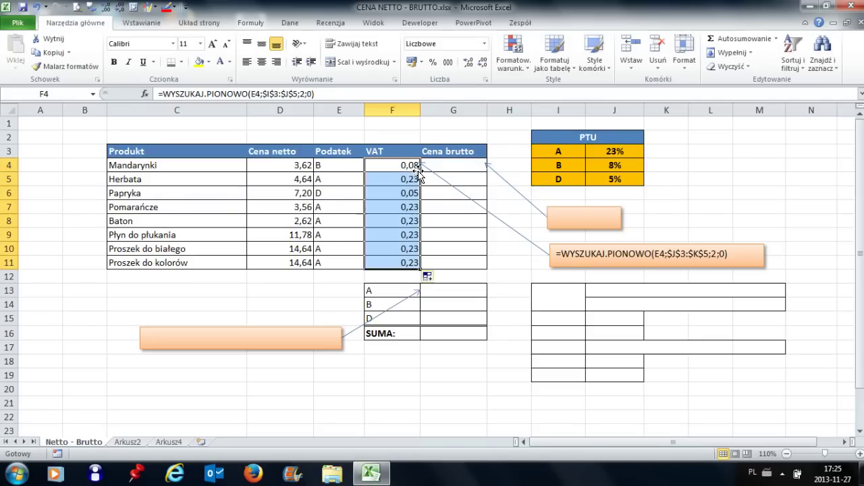
{"action": "left_click", "coordinate": [446, 208]}
{"action": "left_click", "coordinate": [391, 192]}
- Give F11 an outside border and check its copied formula
{"action": "left_click", "coordinate": [389, 264]}
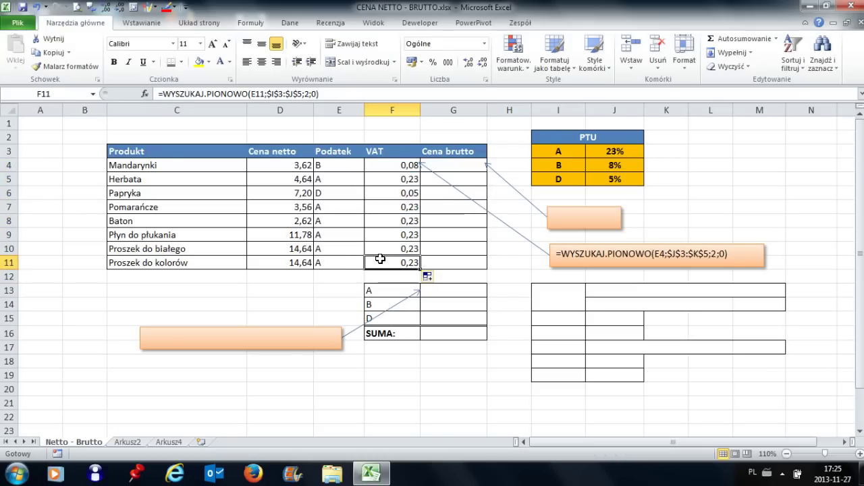
{"action": "left_click", "coordinate": [181, 61]}
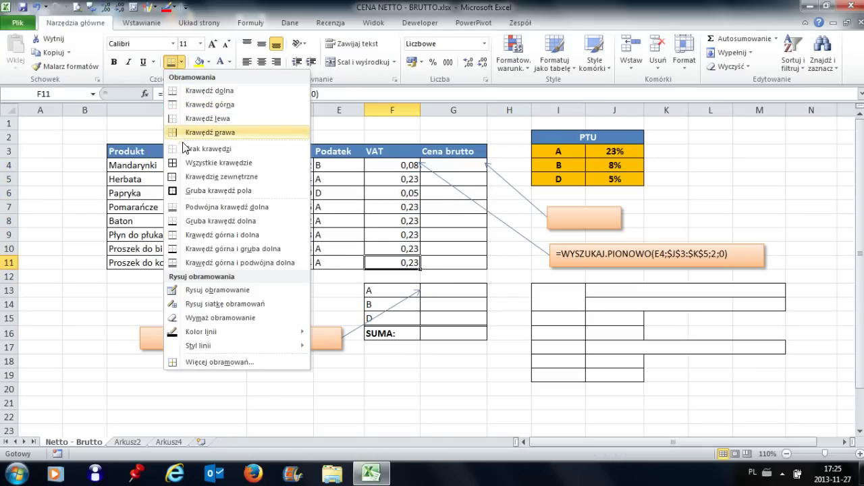
{"action": "left_click", "coordinate": [196, 176]}
{"action": "left_click", "coordinate": [478, 263]}
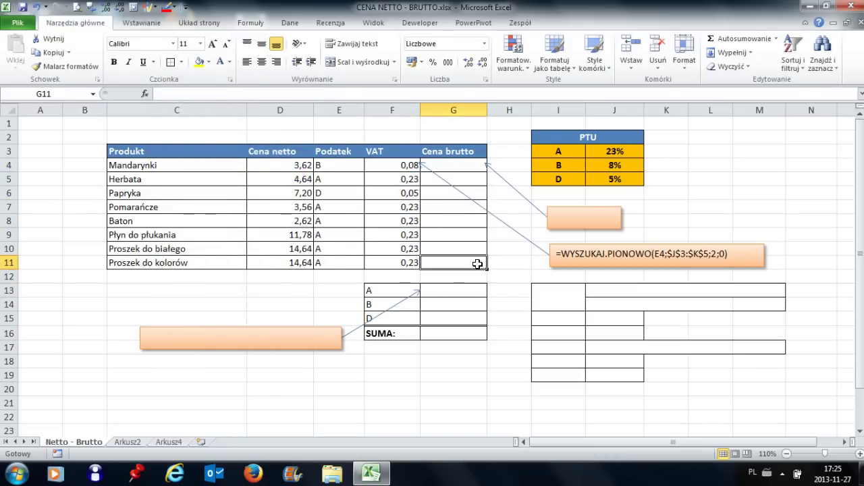
{"action": "left_click", "coordinate": [399, 261]}
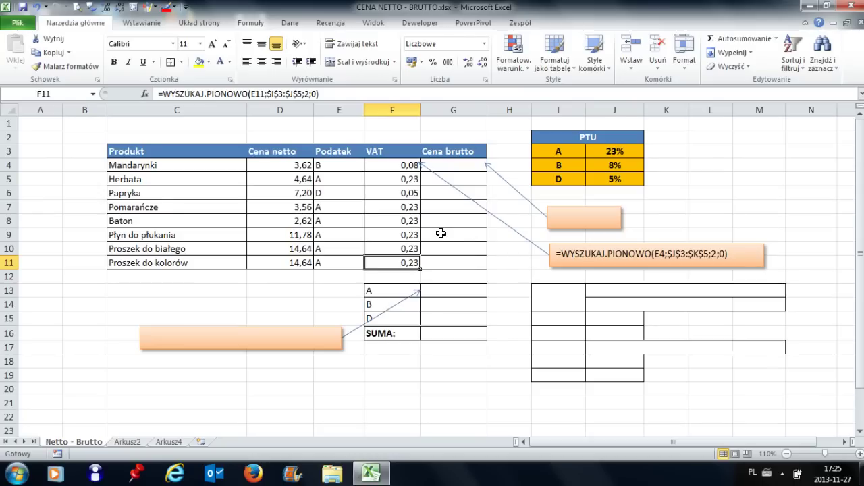
{"action": "left_click", "coordinate": [446, 168]}
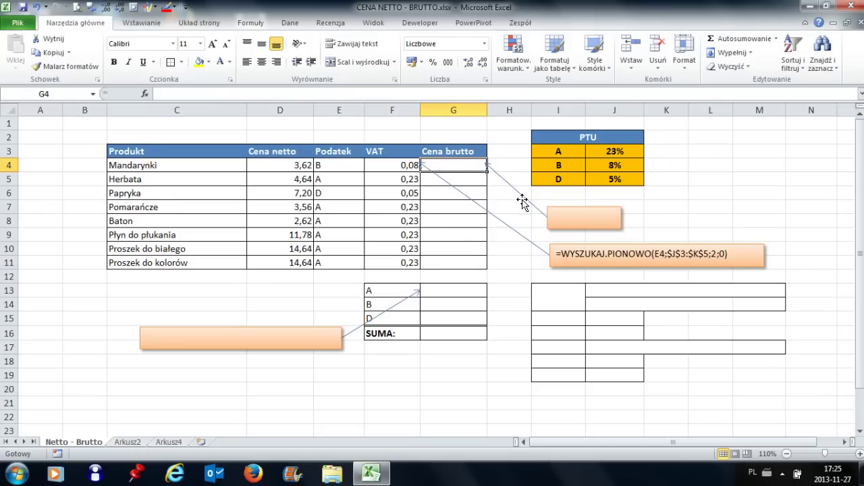
- Type =D4*(1+F4) into the callout and colour the I13:M14 notes black to reveal them
{"action": "left_click", "coordinate": [572, 205]}
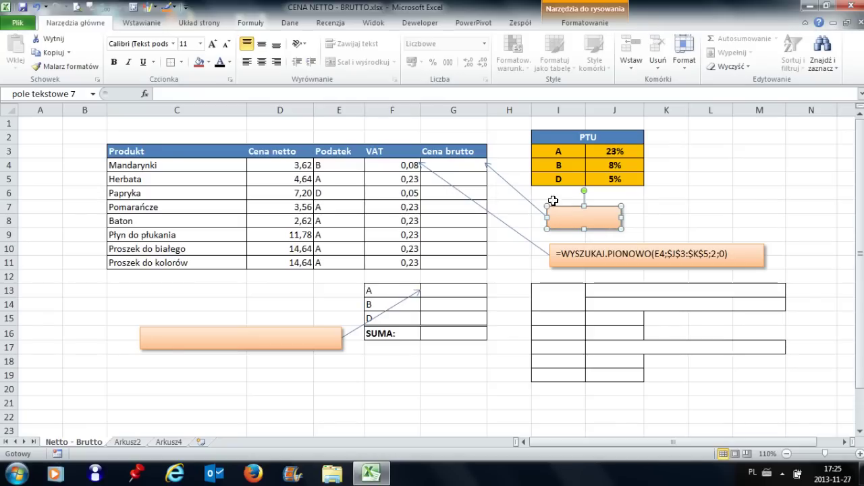
{"action": "type", "text": "=D4*(1+F4)"}
{"action": "left_click", "coordinate": [598, 300]}
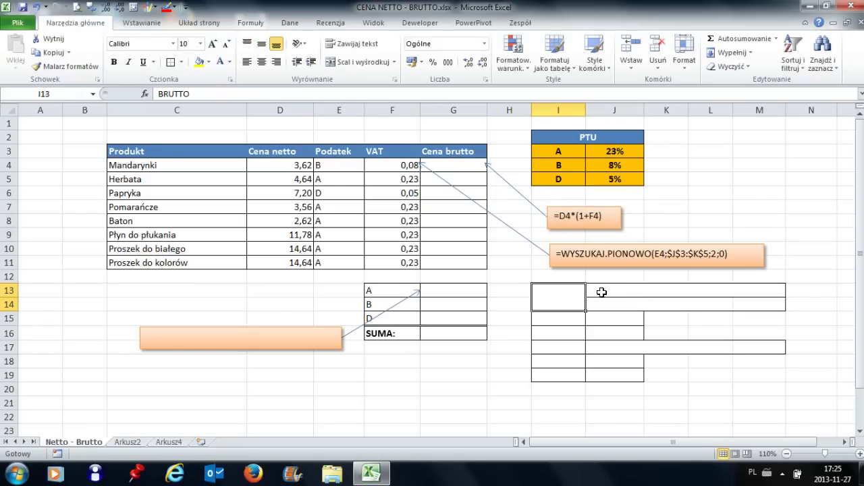
{"action": "left_click_drag", "start_coordinate": [564, 296], "coordinate": [768, 298]}
{"action": "left_click", "coordinate": [229, 62]}
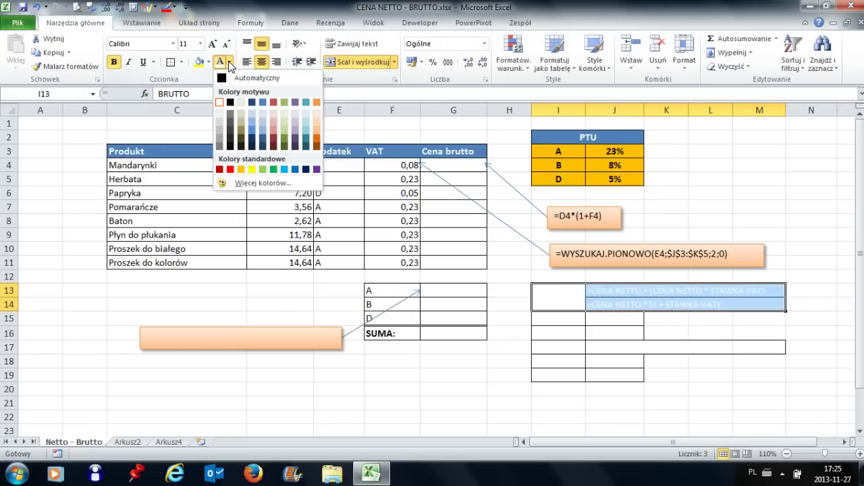
{"action": "left_click", "coordinate": [241, 81]}
{"action": "left_click", "coordinate": [710, 361]}
{"action": "left_click", "coordinate": [613, 294]}
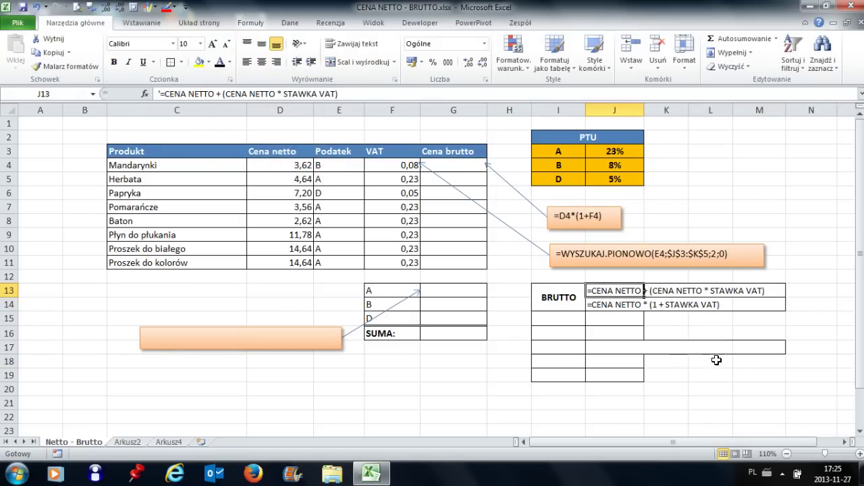
{"action": "left_click", "coordinate": [716, 386]}
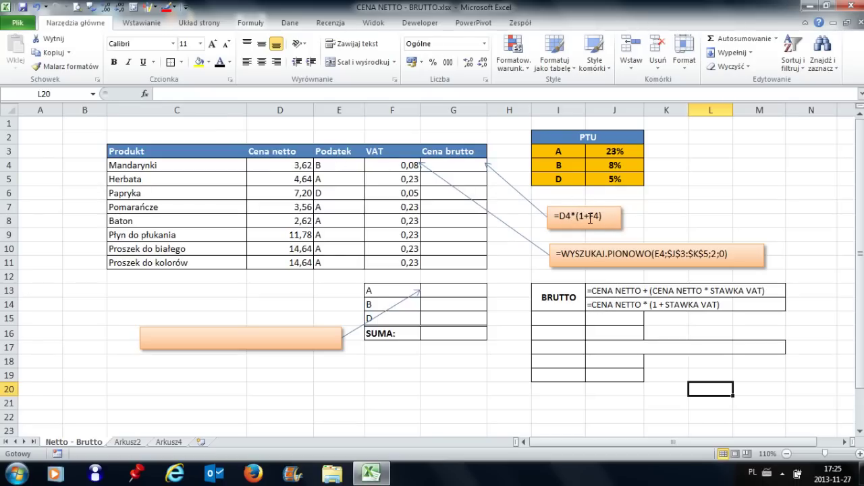
- Enter 1 in L6 and format it as a percentage, showing 100,00%
{"action": "left_click", "coordinate": [700, 191]}
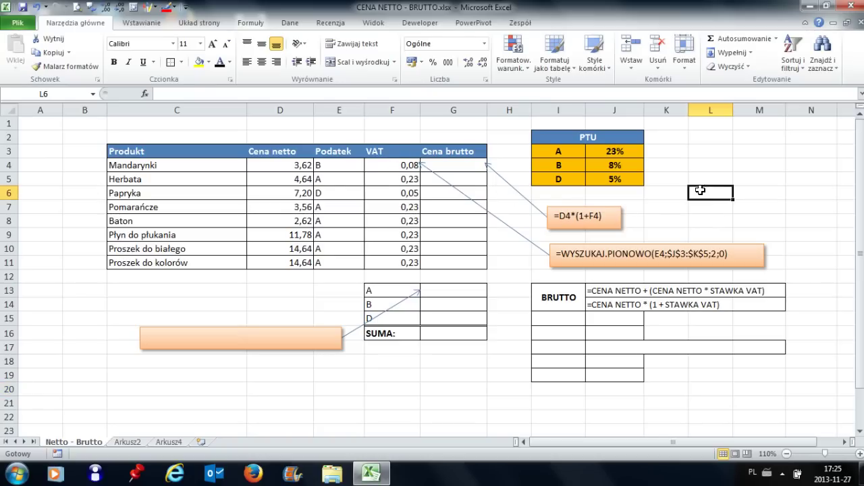
{"action": "type", "text": "1"}
{"action": "key", "text": "Return"}
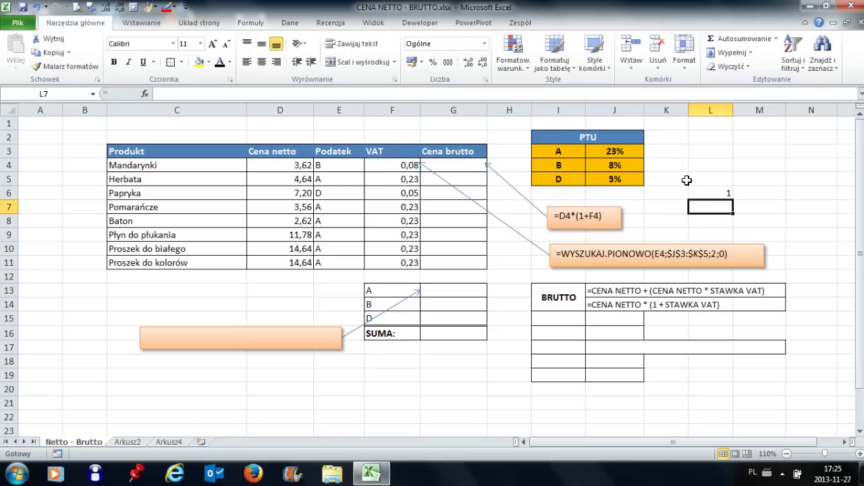
{"action": "key", "text": "Up"}
{"action": "left_click", "coordinate": [484, 43]}
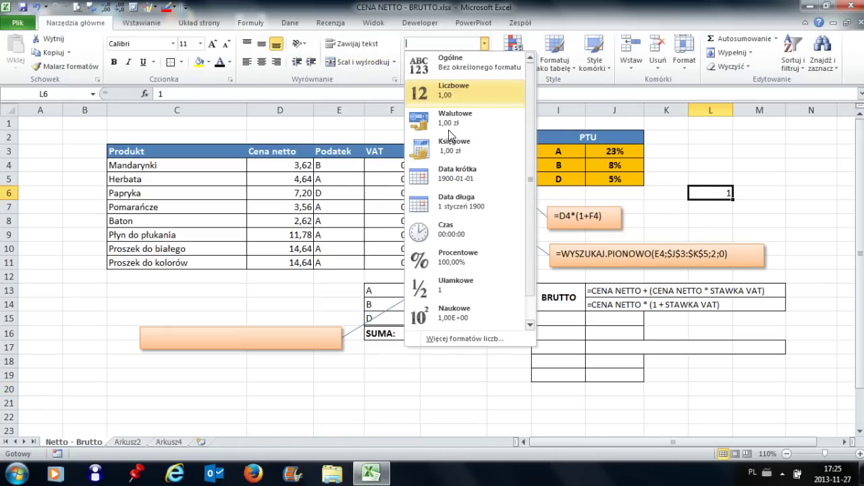
{"action": "left_click", "coordinate": [442, 261]}
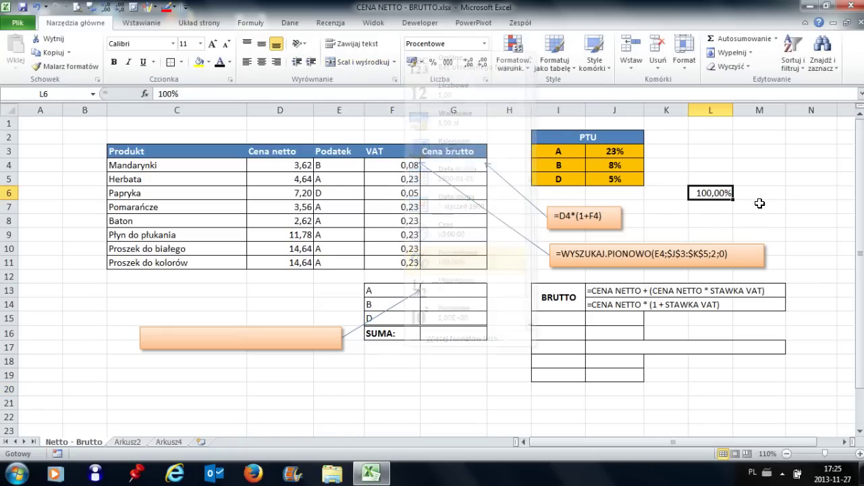
- Enter =L6+0,08 in M6 for 108,00% and start a formula in L7 referencing D4
{"action": "left_click", "coordinate": [395, 166]}
{"action": "left_click", "coordinate": [743, 195]}
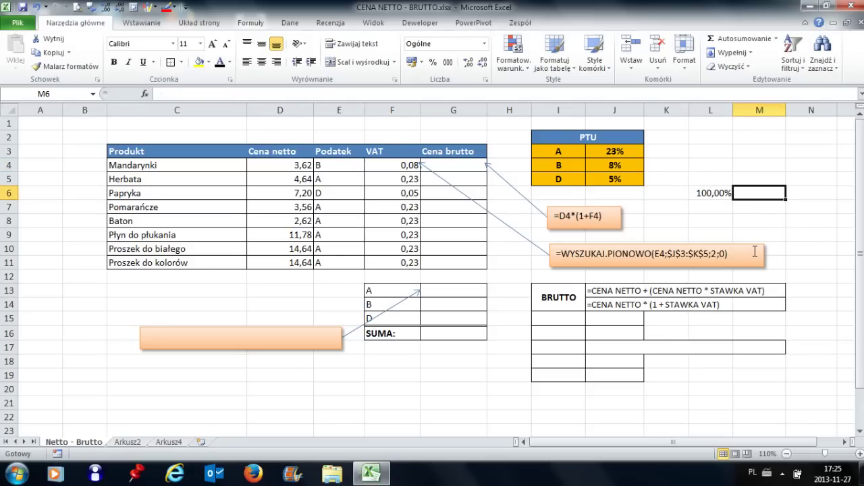
{"action": "type", "text": "=L6"}
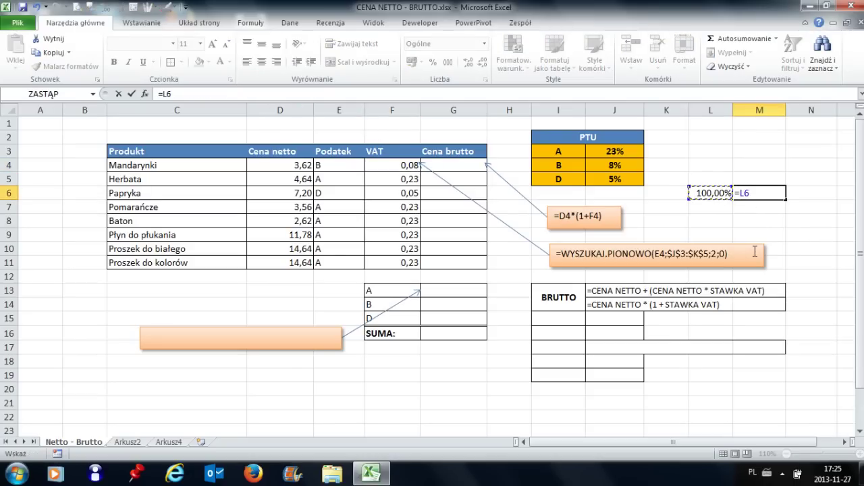
{"action": "type", "text": "+0,08"}
{"action": "key", "text": "Return"}
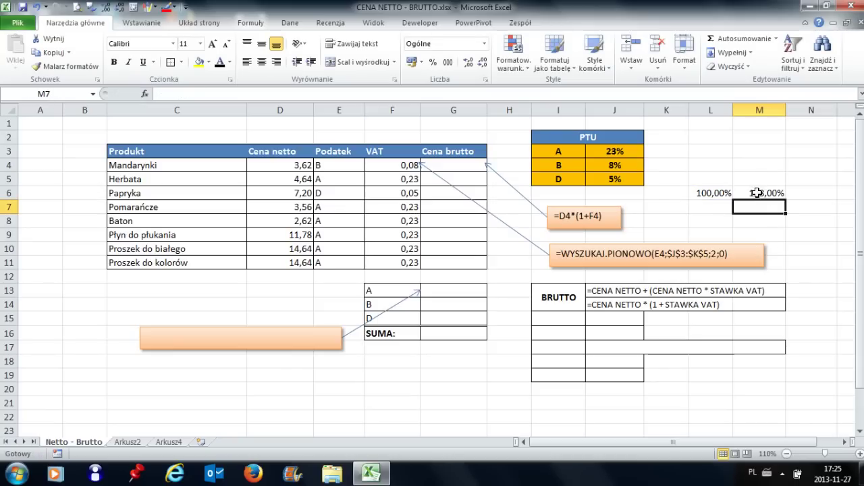
{"action": "left_click", "coordinate": [758, 193]}
{"action": "left_click", "coordinate": [699, 208]}
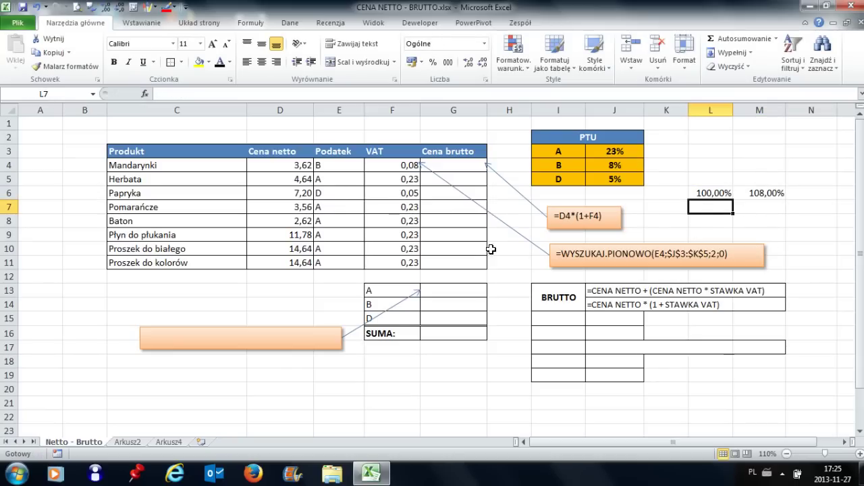
{"action": "type", "text": "3,6"}
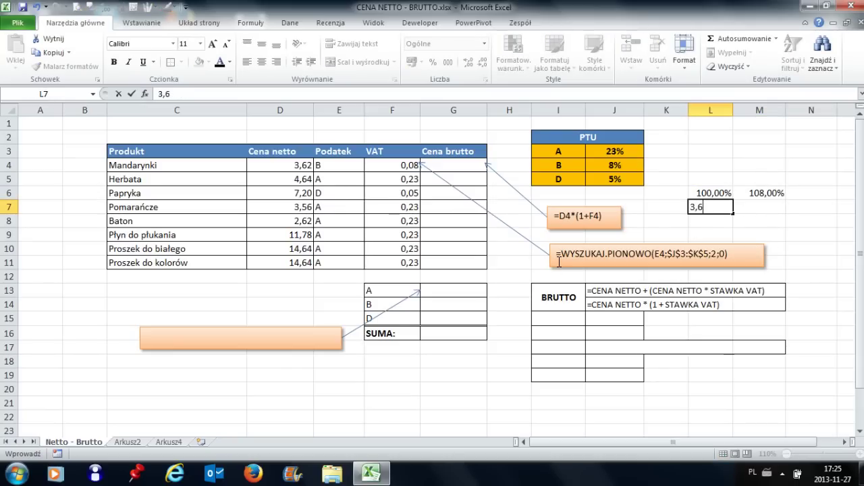
{"action": "type", "text": "="}
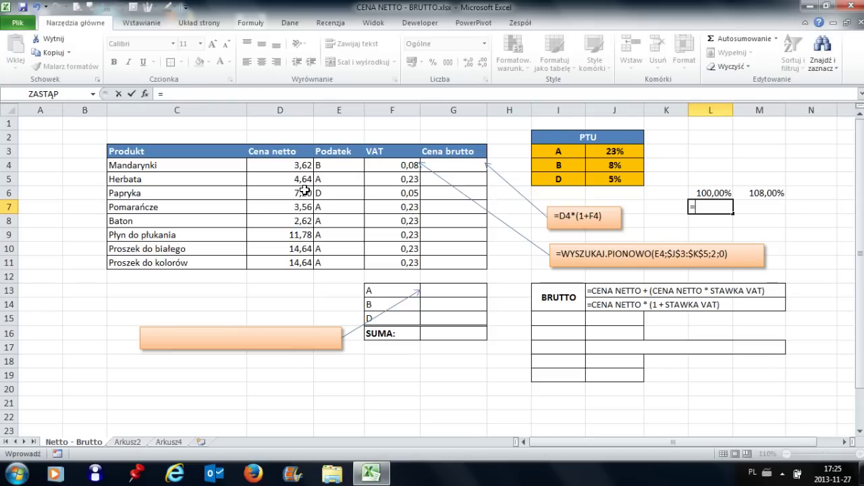
{"action": "left_click", "coordinate": [299, 168]}
- Complete L7 as =D4*L6, showing Mandarynki's net price 3,62
{"action": "type", "text": "*"}
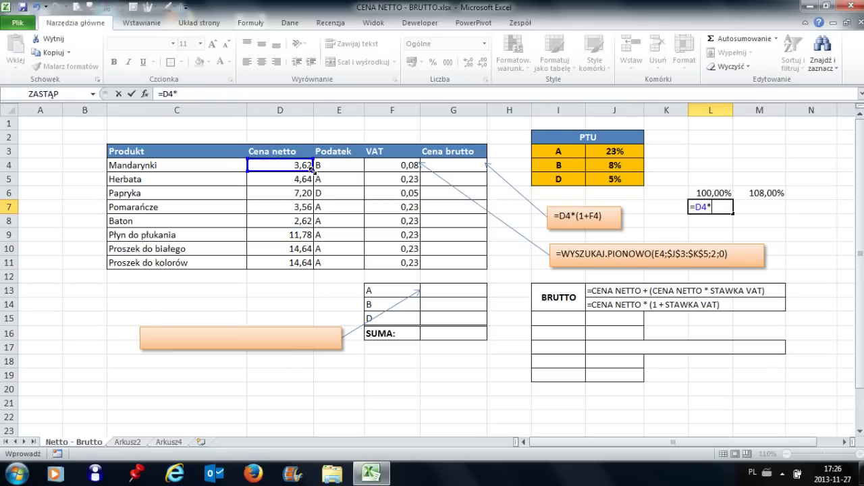
{"action": "left_click", "coordinate": [704, 193]}
{"action": "key", "text": "Return"}
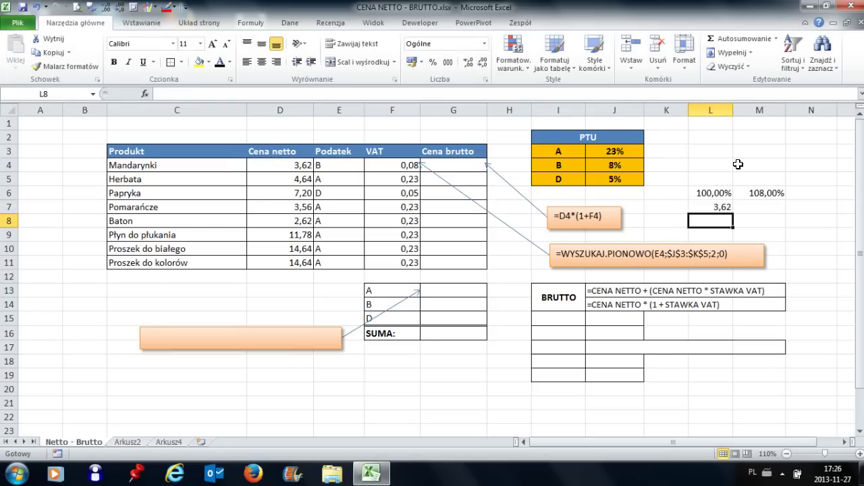
{"action": "key", "text": "Right"}
{"action": "key", "text": "Up"}
{"action": "key", "text": "Left"}
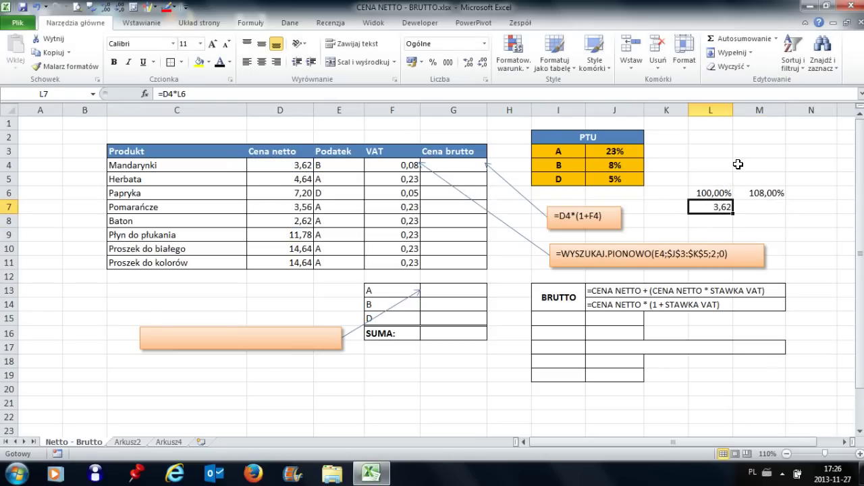
- Copy L7 into M7, correct it to =D4*M6 and display 3,91 with two decimals
{"action": "left_click_drag", "start_coordinate": [732, 212], "coordinate": [759, 211]}
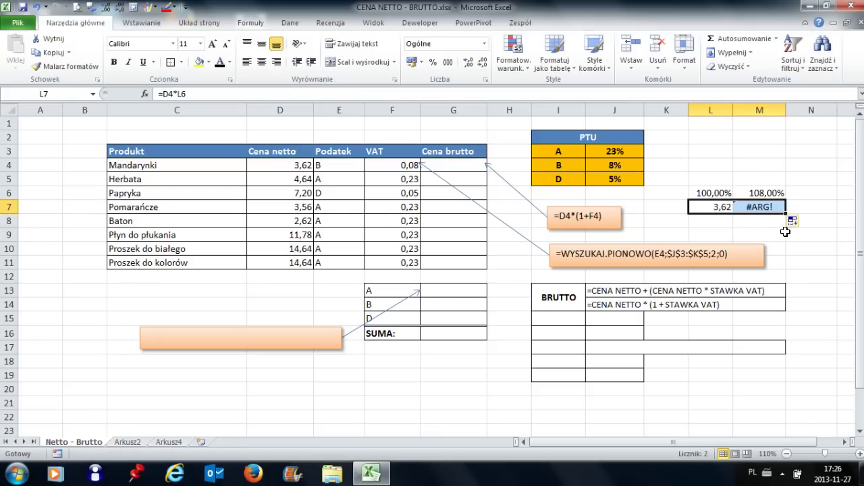
{"action": "double_click", "coordinate": [736, 210]}
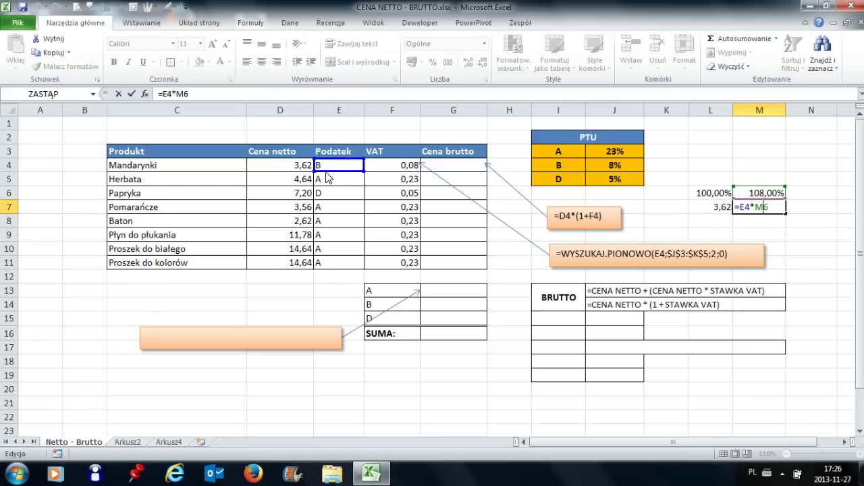
{"action": "left_click_drag", "start_coordinate": [374, 160], "coordinate": [317, 166]}
{"action": "key", "text": "Return"}
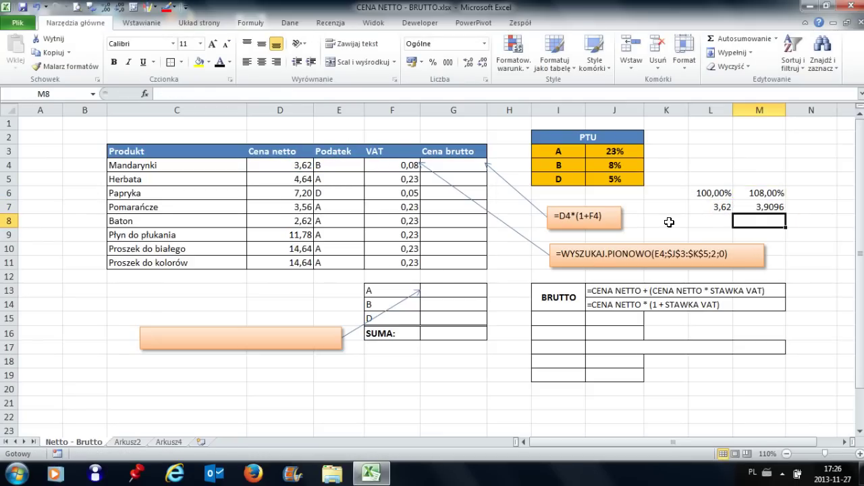
{"action": "left_click", "coordinate": [758, 208]}
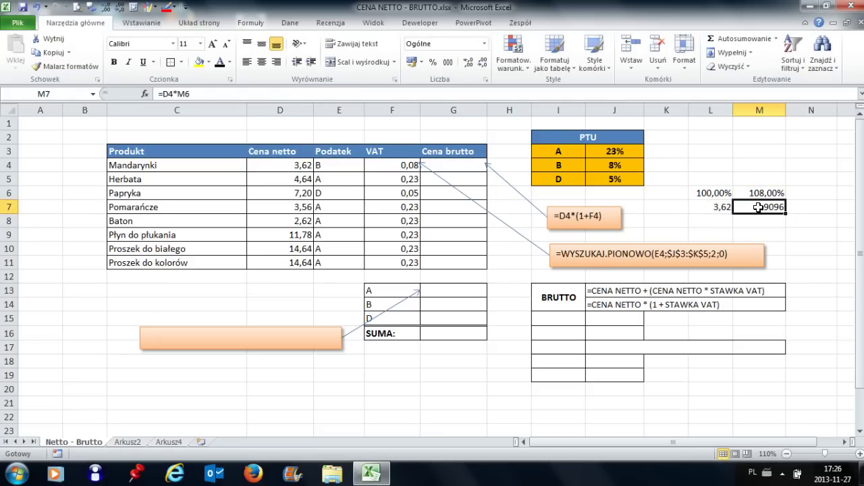
{"action": "left_click", "coordinate": [481, 62]}
{"action": "left_click", "coordinate": [481, 61]}
{"action": "left_click", "coordinate": [814, 249]}
{"action": "left_click", "coordinate": [755, 211]}
- Check the L7, M6 and M7 formulas and select the L6:M7 block
{"action": "left_click", "coordinate": [707, 207]}
{"action": "left_click", "coordinate": [748, 195]}
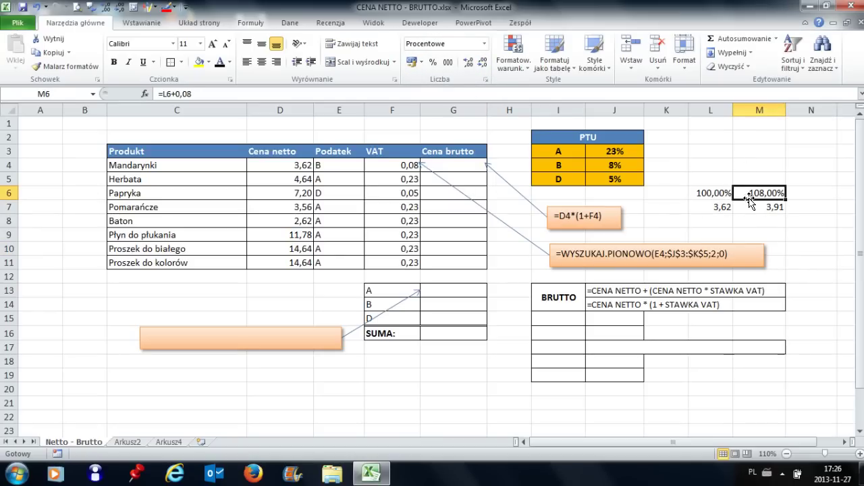
{"action": "left_click", "coordinate": [744, 206]}
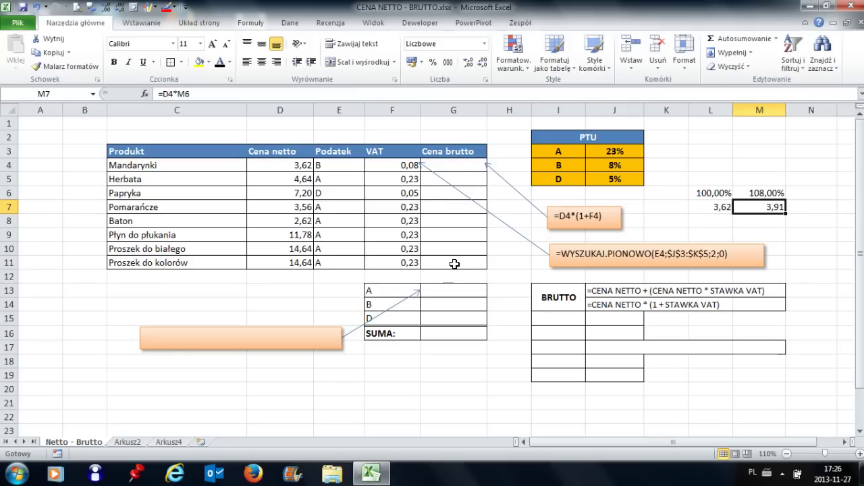
{"action": "left_click_drag", "start_coordinate": [716, 193], "coordinate": [756, 207]}
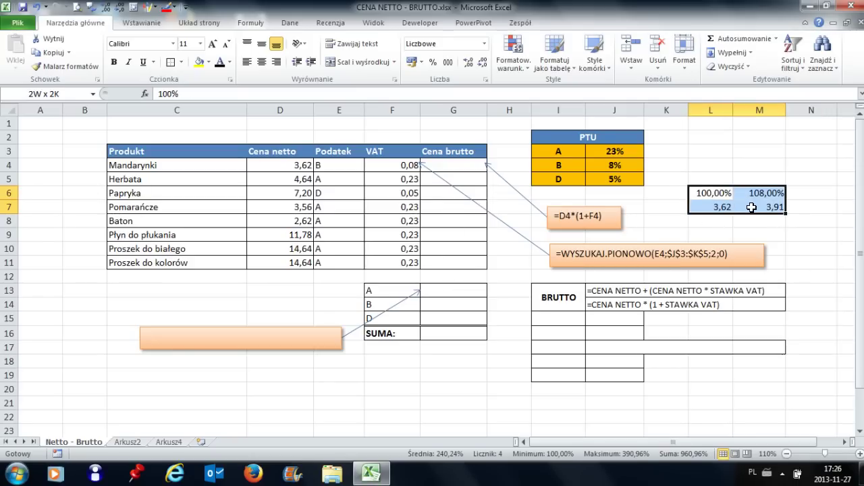
{"action": "left_click", "coordinate": [471, 162]}
- Enter the gross price formula =D4*(1+F4) in G4 for Mandarynki
{"action": "type", "text": "="}
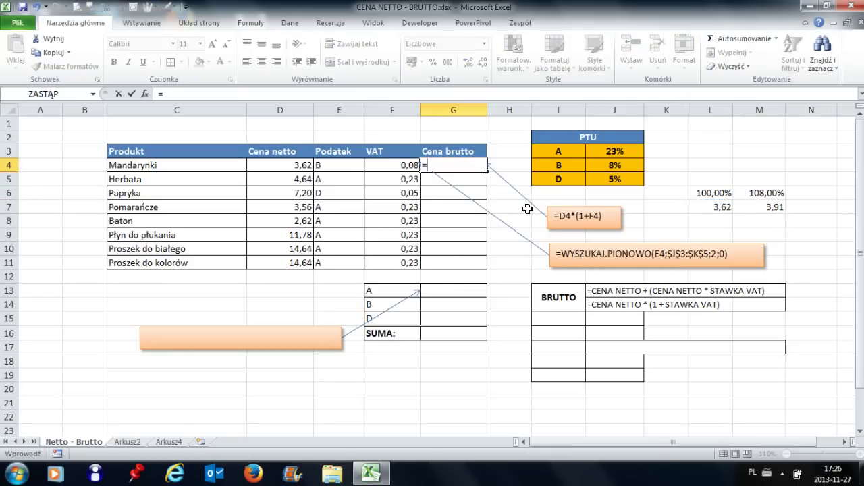
{"action": "key", "text": "Left"}
{"action": "key", "text": "Left"}
{"action": "key", "text": "Left"}
{"action": "key", "text": "Right"}
{"action": "type", "text": "*"}
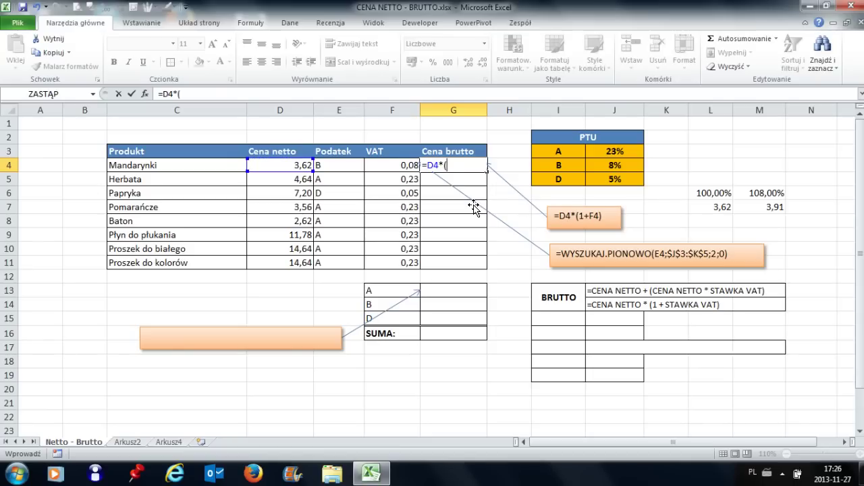
{"action": "left_click", "coordinate": [405, 165]}
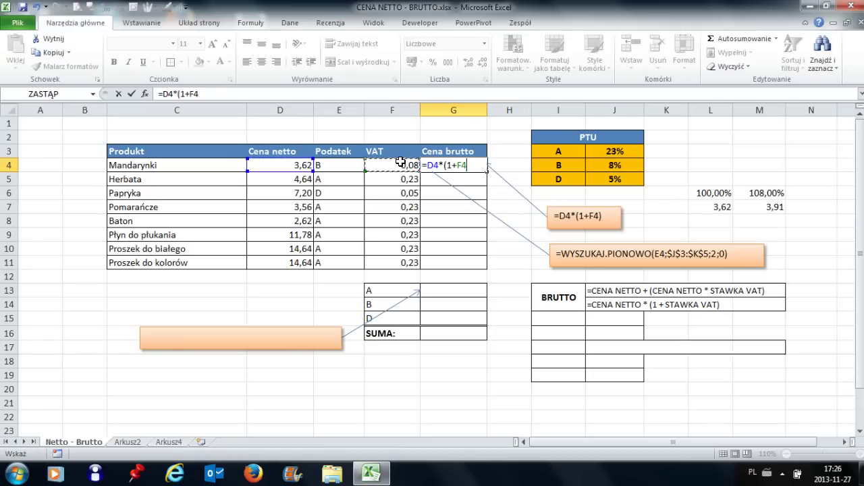
{"action": "type", "text": ")"}
{"action": "key", "text": "Return"}
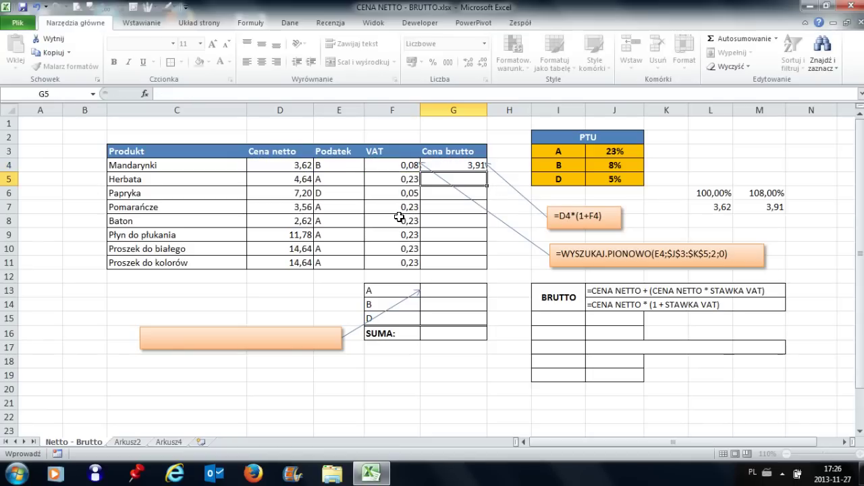
- Fill the G4 formula down to G11 and give G11 a bottom border
{"action": "left_click", "coordinate": [468, 169]}
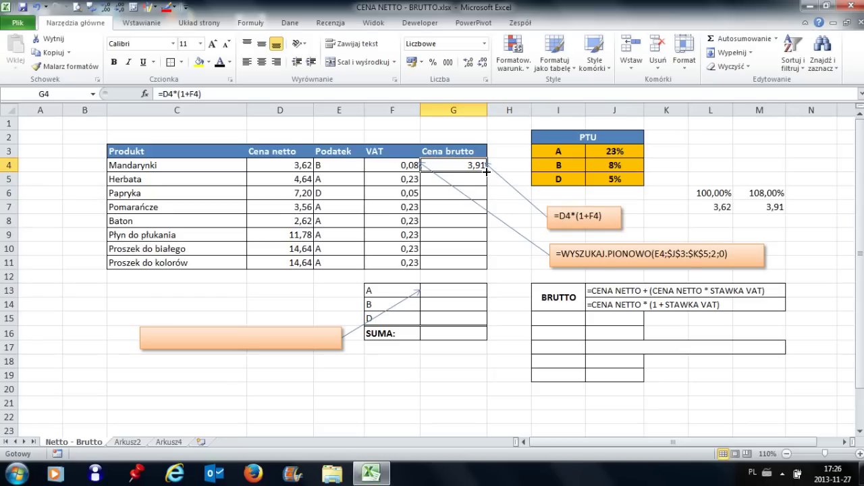
{"action": "left_click_drag", "start_coordinate": [487, 172], "coordinate": [484, 268]}
{"action": "left_click", "coordinate": [506, 268]}
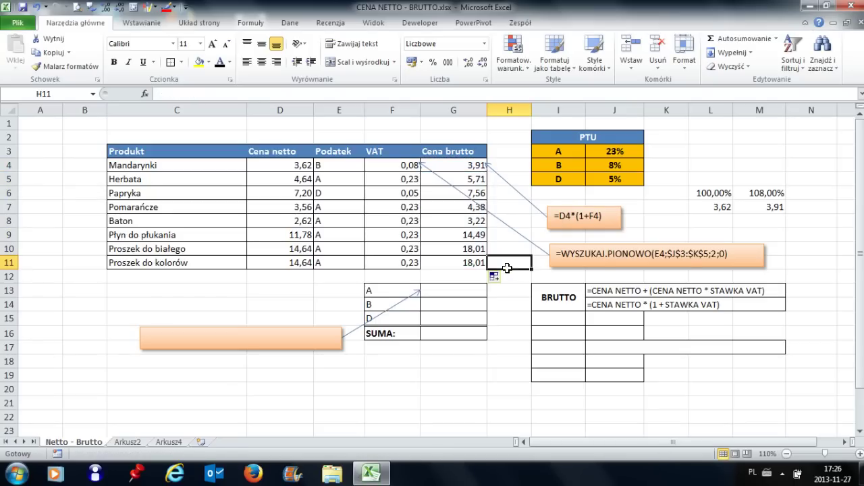
{"action": "left_click", "coordinate": [458, 262]}
{"action": "left_click", "coordinate": [181, 62]}
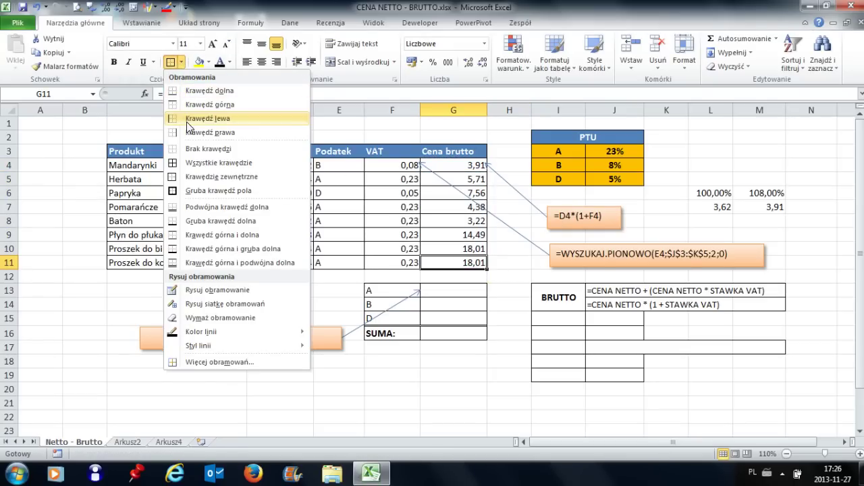
{"action": "left_click", "coordinate": [196, 90]}
{"action": "left_click", "coordinate": [517, 291]}
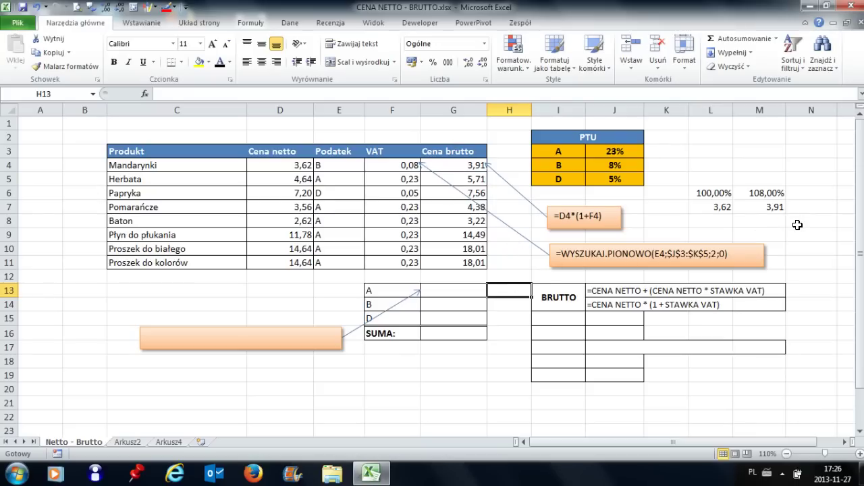
{"action": "left_click", "coordinate": [788, 263]}
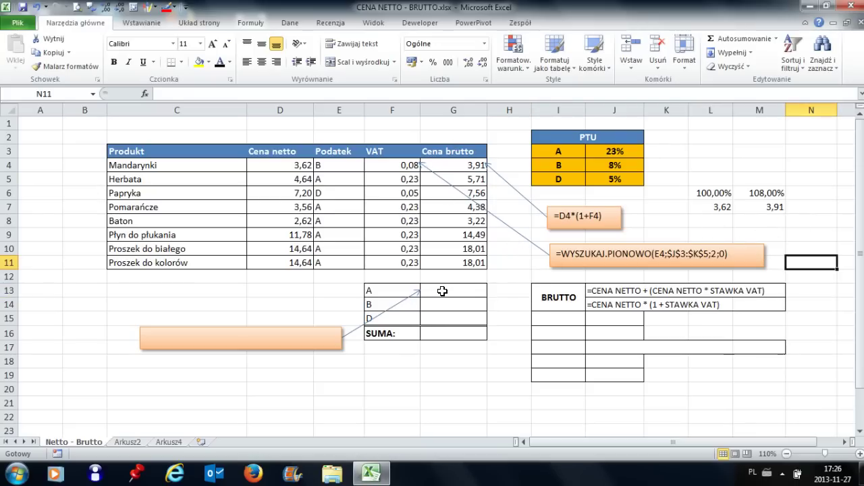
{"action": "left_click", "coordinate": [375, 289]}
{"action": "left_click", "coordinate": [384, 304]}
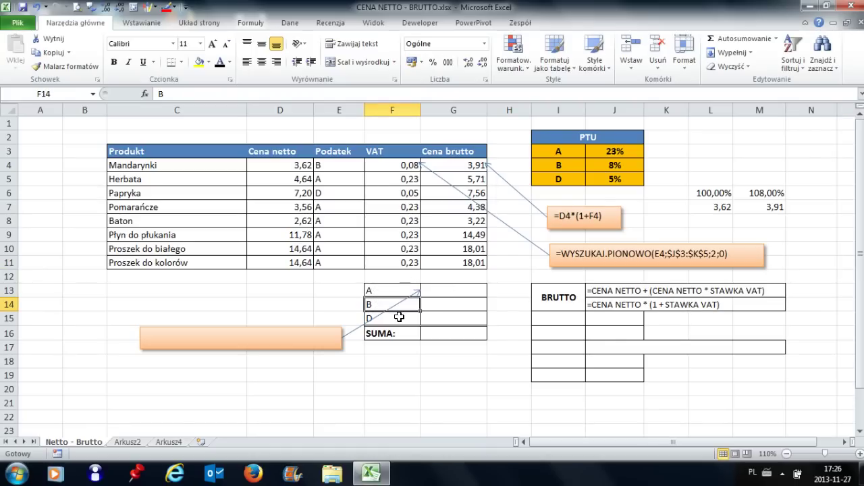
{"action": "left_click", "coordinate": [395, 317]}
{"action": "left_click", "coordinate": [389, 293]}
{"action": "left_click", "coordinate": [386, 302]}
{"action": "left_click", "coordinate": [402, 316]}
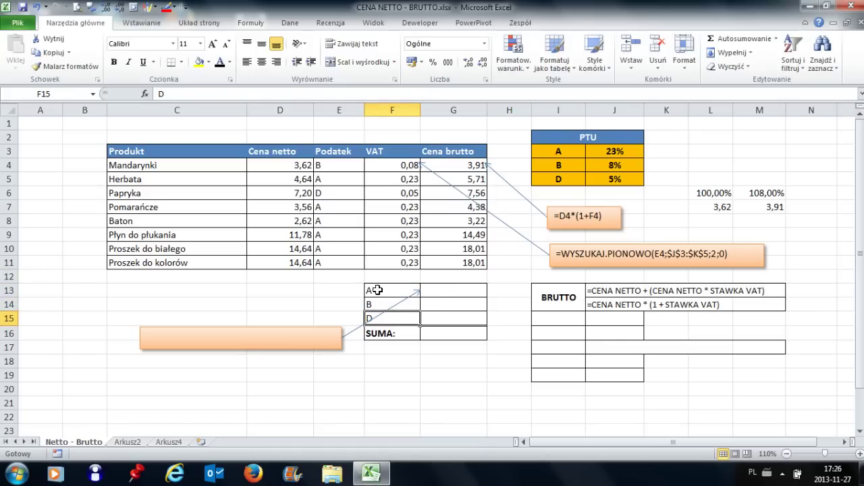
{"action": "left_click", "coordinate": [379, 292]}
{"action": "left_click", "coordinate": [379, 305]}
{"action": "left_click", "coordinate": [396, 316]}
{"action": "left_click", "coordinate": [378, 305]}
{"action": "left_click", "coordinate": [375, 291]}
{"action": "left_click", "coordinate": [435, 293]}
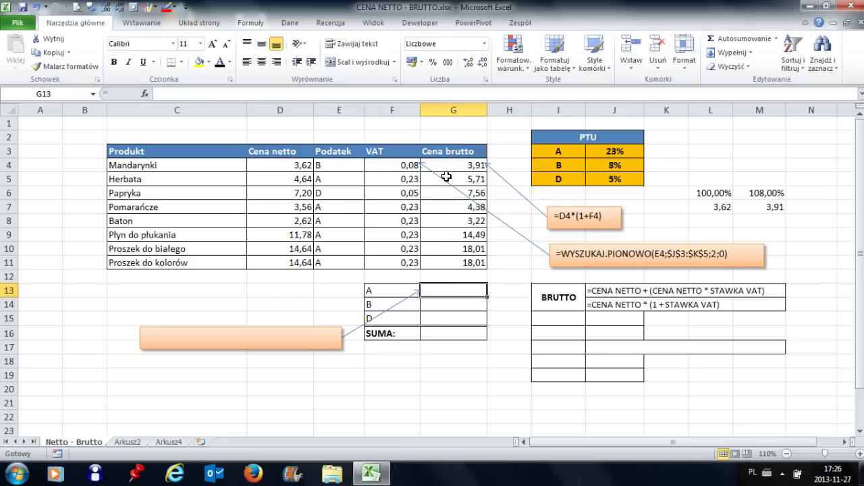
{"action": "left_click", "coordinate": [173, 7]}
{"action": "left_click", "coordinate": [177, 113]}
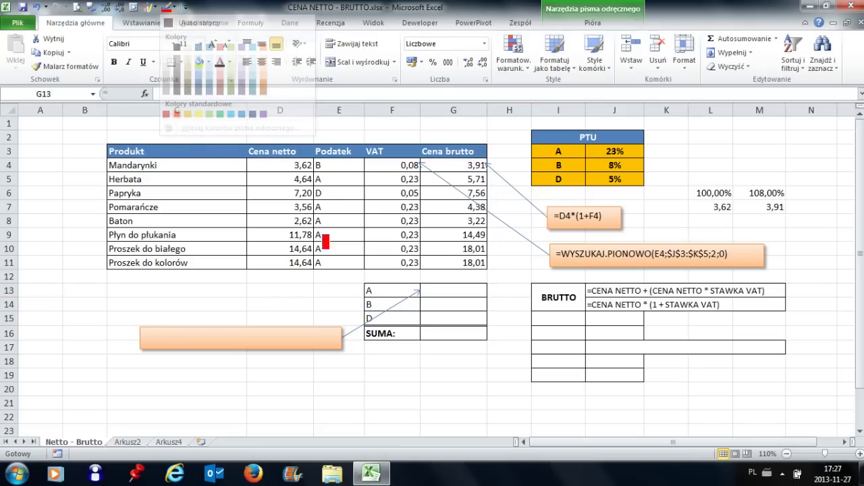
{"action": "left_click_drag", "start_coordinate": [358, 291], "coordinate": [376, 291]}
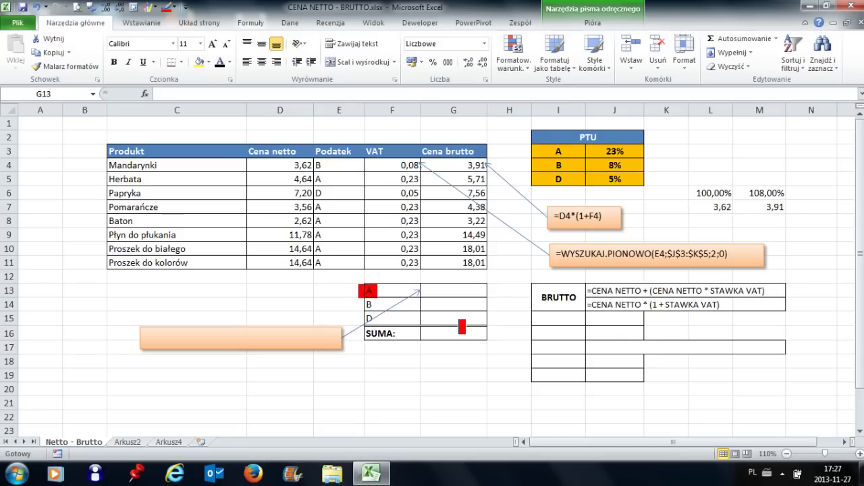
{"action": "mouse_move", "coordinate": [463, 205]}
{"action": "left_mouse_down"}
{"action": "mouse_move", "coordinate": [492, 205]}
{"action": "mouse_move", "coordinate": [492, 263]}
{"action": "left_mouse_up"}
{"action": "left_click_drag", "start_coordinate": [456, 237], "coordinate": [499, 237]}
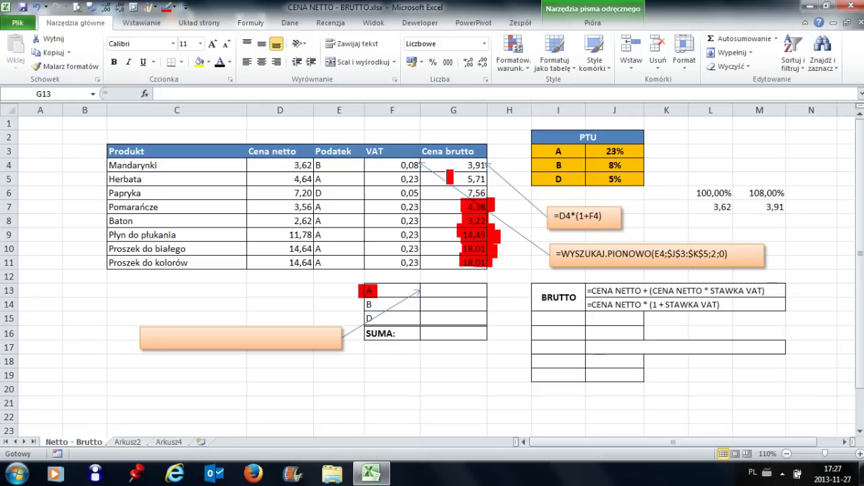
{"action": "left_click_drag", "start_coordinate": [460, 180], "coordinate": [492, 180]}
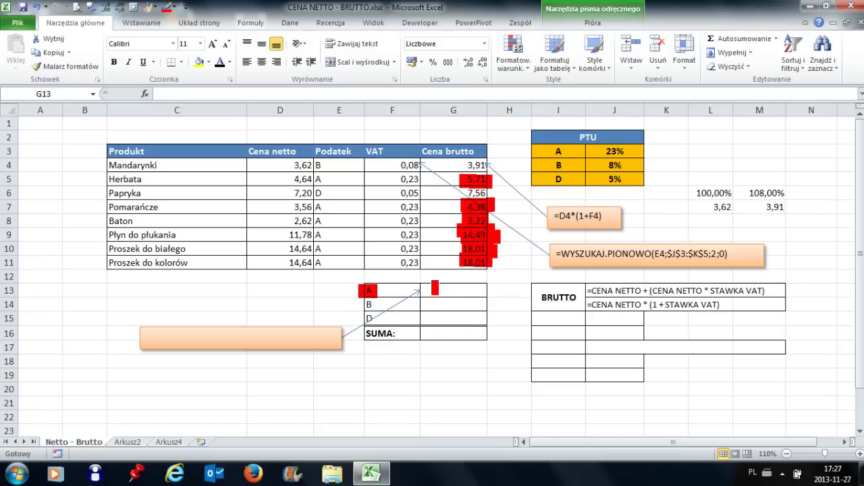
{"action": "left_click", "coordinate": [175, 7]}
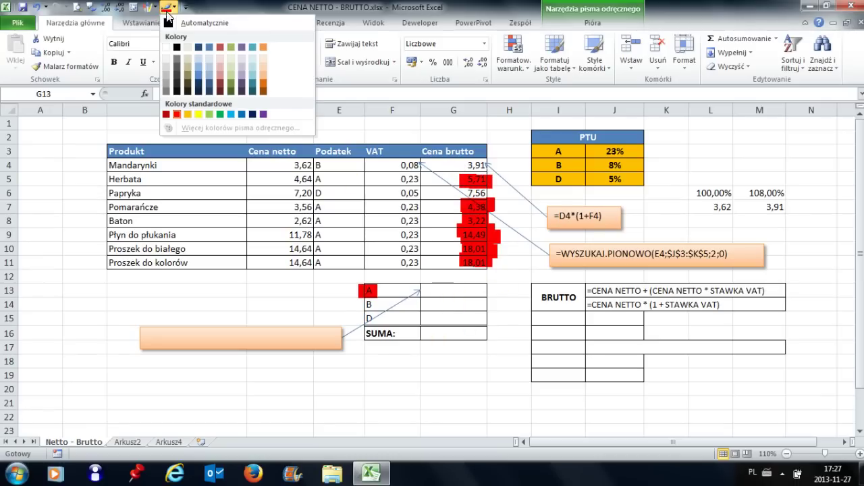
{"action": "left_click", "coordinate": [187, 114]}
{"action": "left_click_drag", "start_coordinate": [427, 290], "coordinate": [488, 290]}
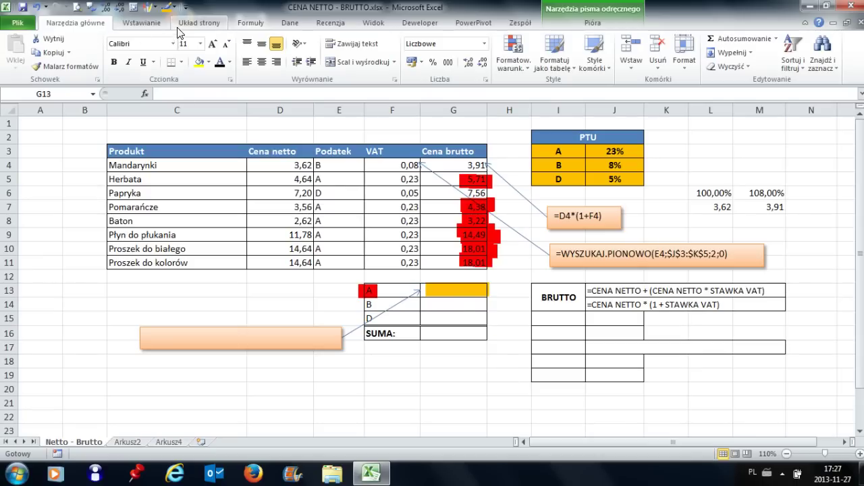
{"action": "left_click", "coordinate": [174, 7]}
{"action": "left_click", "coordinate": [210, 115]}
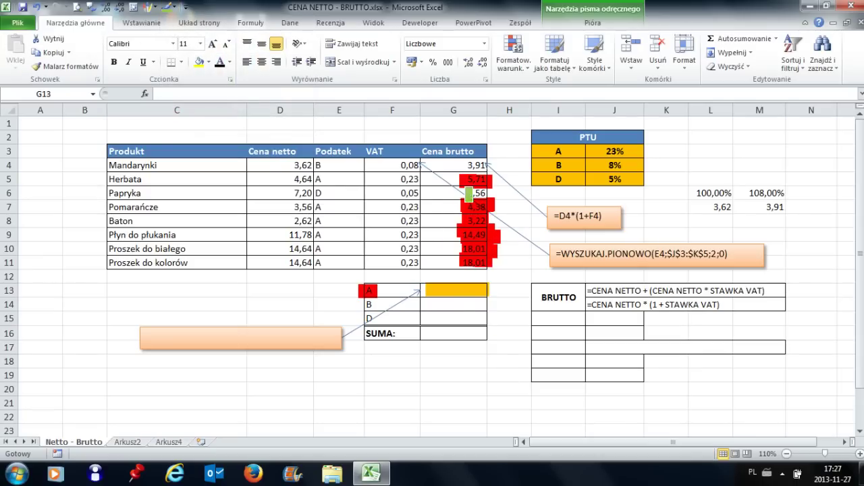
{"action": "left_click_drag", "start_coordinate": [459, 166], "coordinate": [493, 165]}
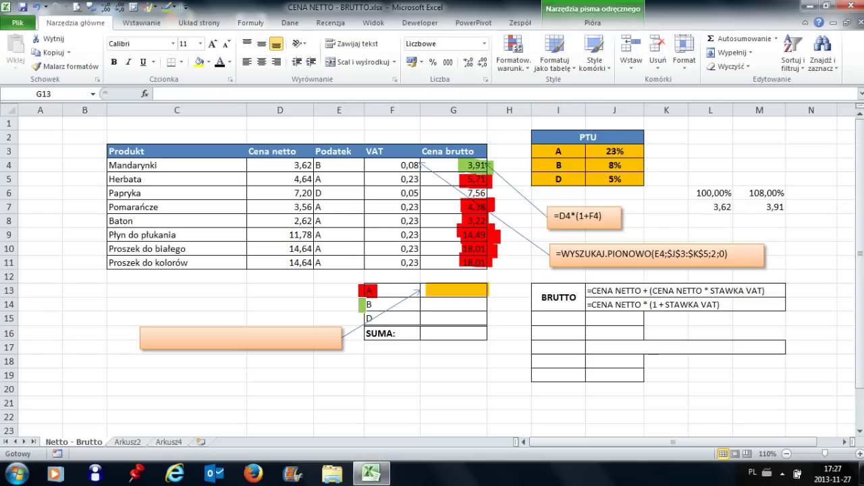
{"action": "left_click_drag", "start_coordinate": [362, 304], "coordinate": [382, 304]}
{"action": "left_click", "coordinate": [175, 6]}
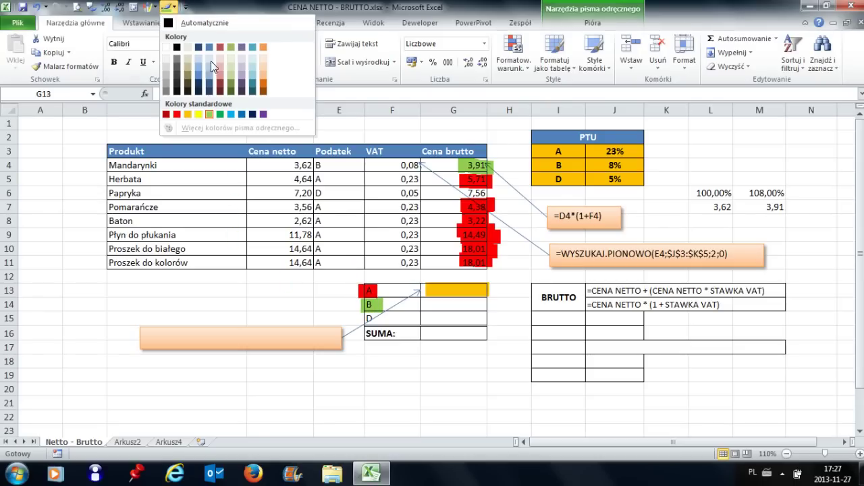
{"action": "left_click", "coordinate": [188, 114]}
{"action": "left_click_drag", "start_coordinate": [423, 305], "coordinate": [496, 305]}
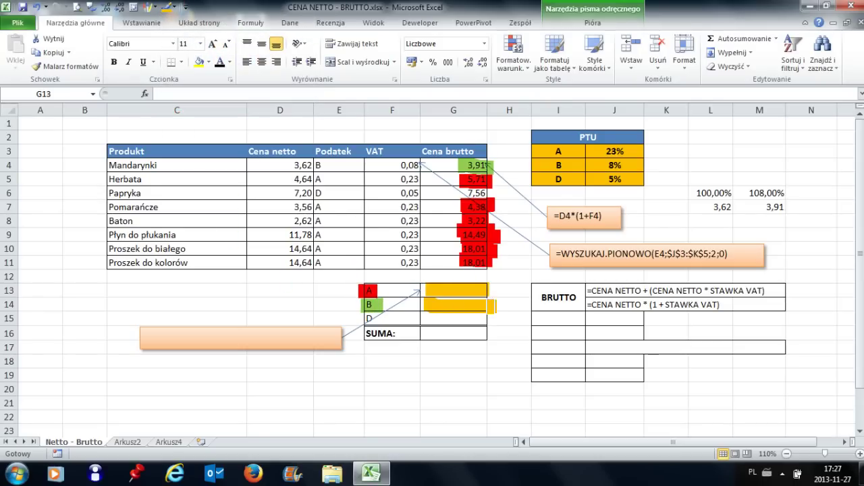
{"action": "left_click", "coordinate": [174, 6]}
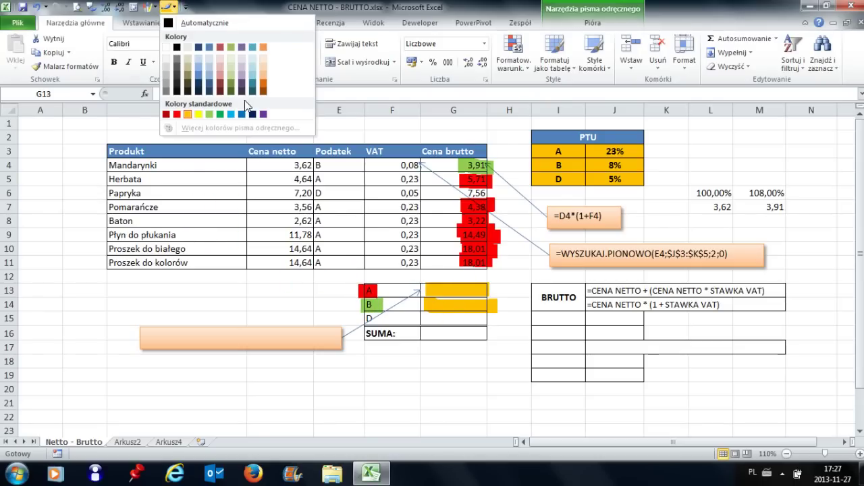
{"action": "left_click", "coordinate": [241, 114]}
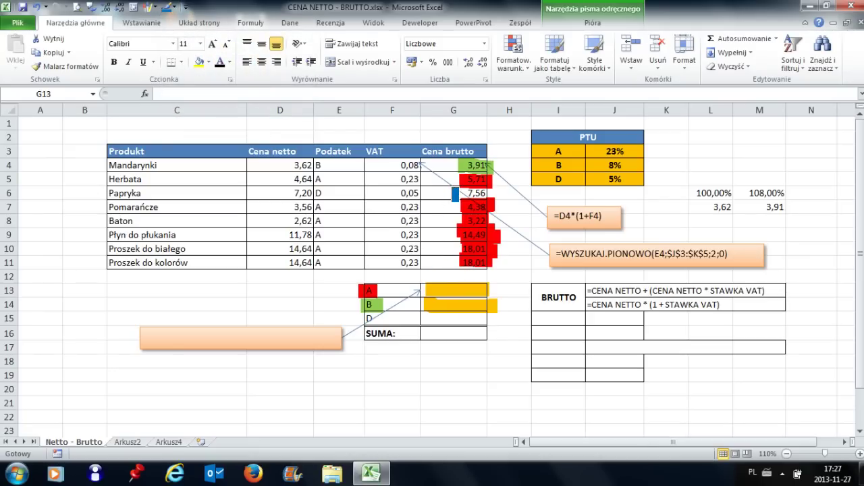
{"action": "left_click_drag", "start_coordinate": [455, 194], "coordinate": [496, 192]}
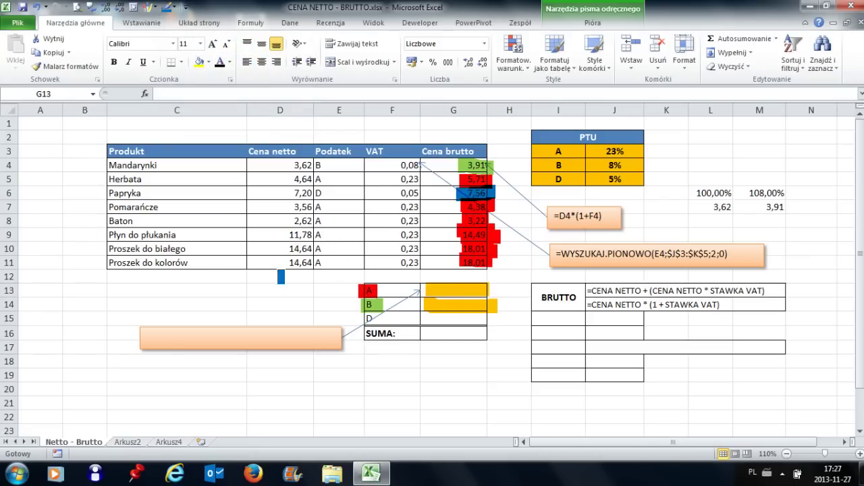
{"action": "left_click_drag", "start_coordinate": [359, 318], "coordinate": [382, 319]}
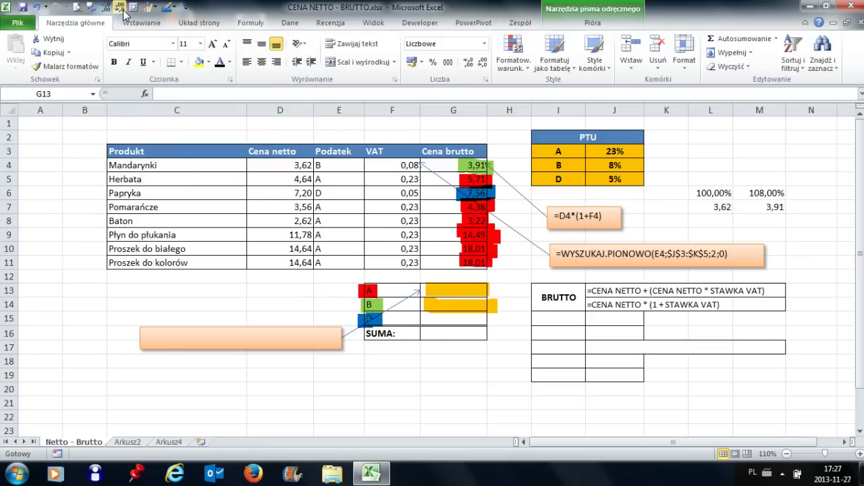
{"action": "left_click", "coordinate": [174, 7]}
{"action": "left_click", "coordinate": [198, 114]}
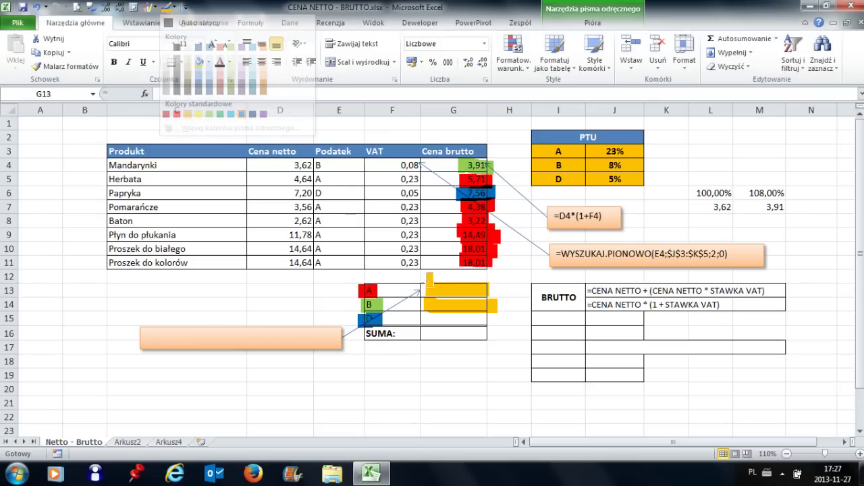
{"action": "left_click_drag", "start_coordinate": [423, 319], "coordinate": [487, 319]}
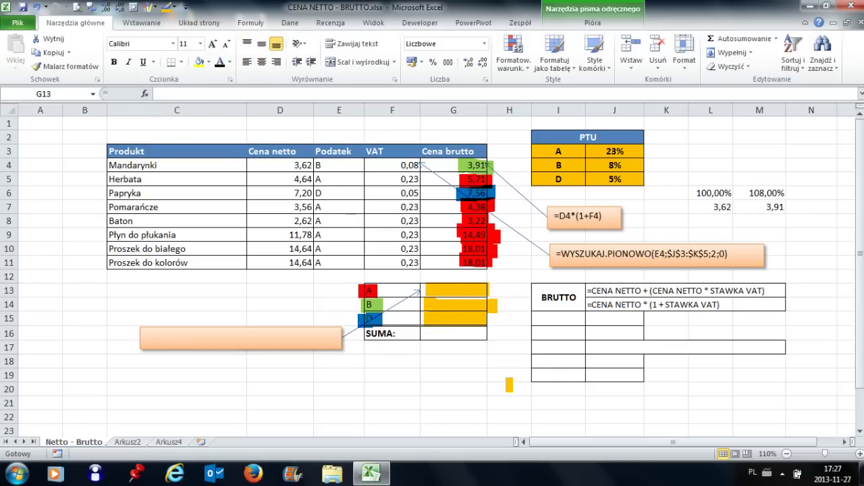
{"action": "key", "text": "ctrl+z"}
{"action": "key", "text": "ctrl+z"}
{"action": "key", "text": "ctrl+z"}
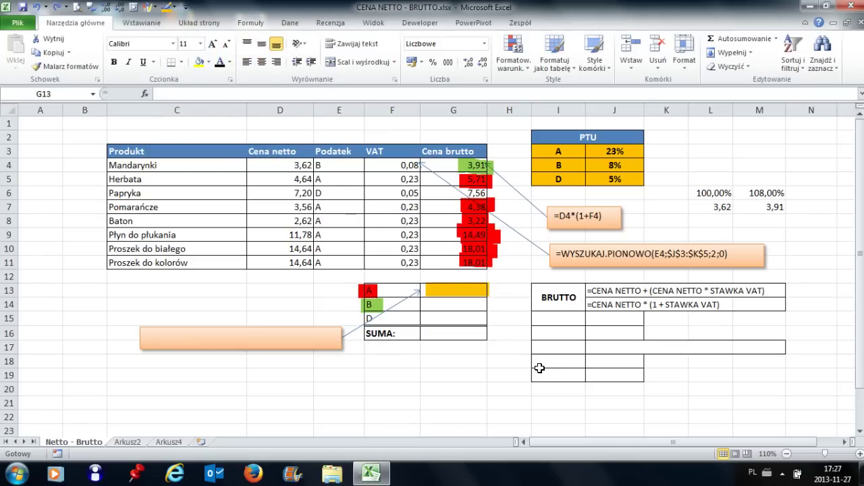
{"action": "key", "text": "ctrl+z"}
{"action": "key", "text": "ctrl+z"}
{"action": "key", "text": "ctrl+z"}
{"action": "key", "text": "ctrl+z"}
{"action": "key", "text": "ctrl+z"}
{"action": "key", "text": "ctrl+z"}
{"action": "key", "text": "ctrl+z"}
{"action": "key", "text": "ctrl+z"}
{"action": "key", "text": "ctrl+z"}
{"action": "key", "text": "ctrl+z"}
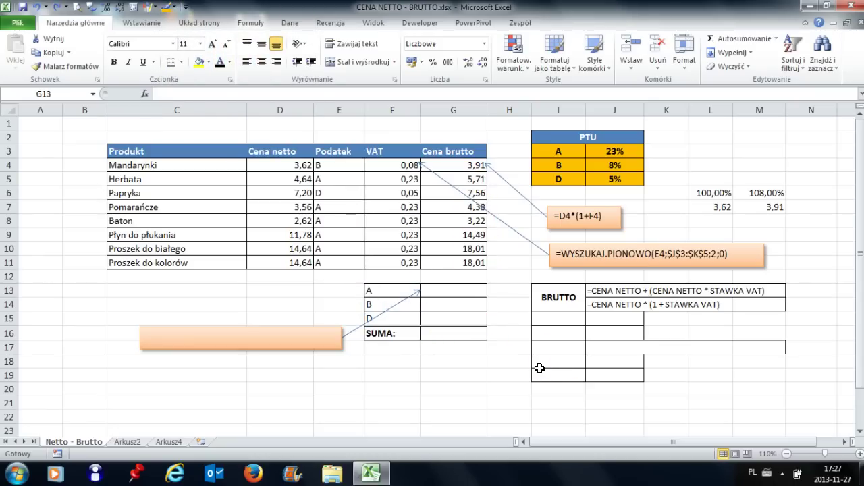
- Paste =SUMA.JEŻELI($E$4:$E$11;F13;$G$4:$G$11) into the orange callout box
{"action": "left_click", "coordinate": [216, 335]}
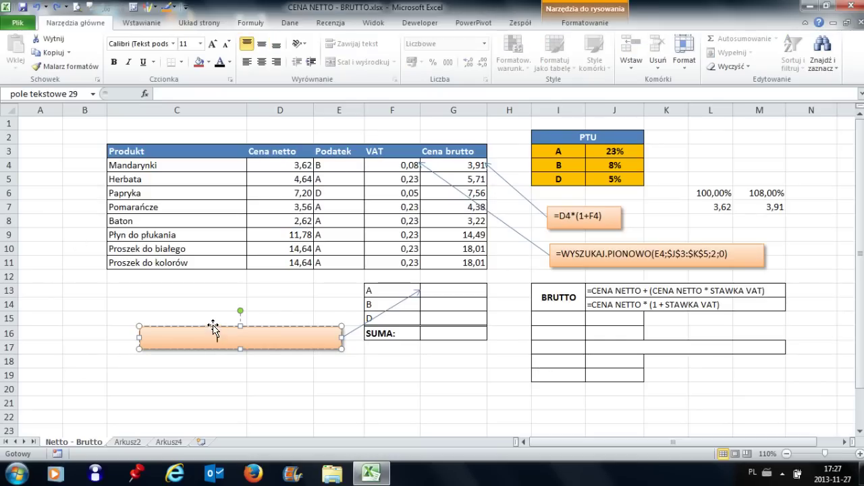
{"action": "type", "text": "=SUMA.JEŻELI($E$4:$E$11;F13;$G$4:$G$11)"}
{"action": "left_click", "coordinate": [260, 376]}
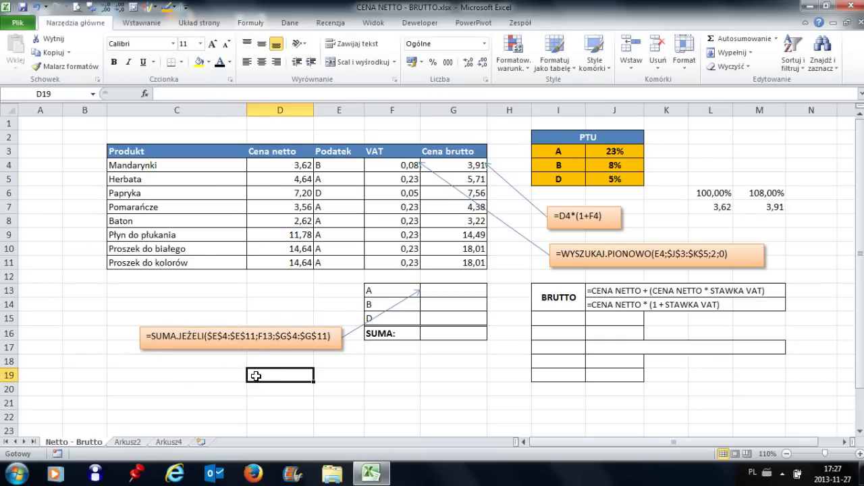
{"action": "left_click", "coordinate": [449, 290]}
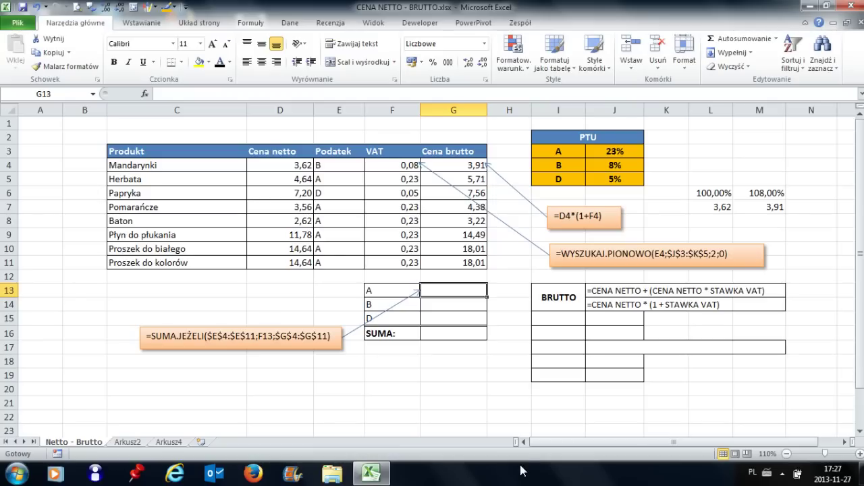
- In G13, insert SUMA.JEŻELI with the absolute range $E$4:$E$11 followed by a semicolon
{"action": "type", "text": "="}
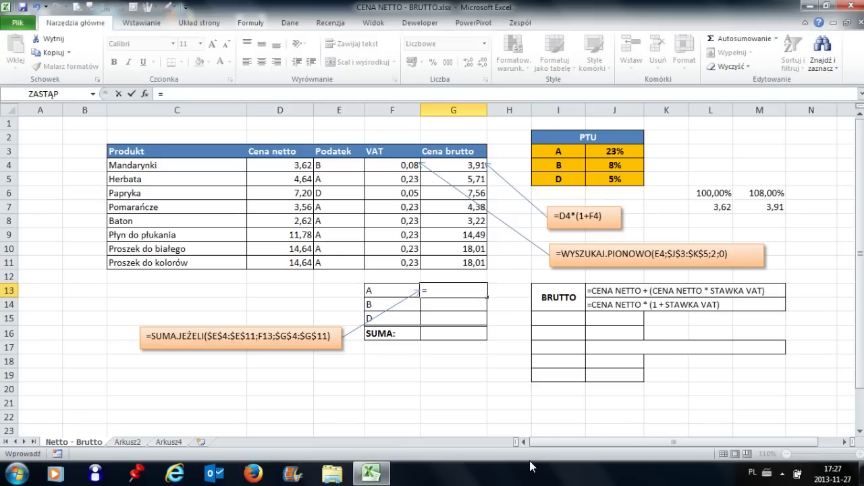
{"action": "type", "text": "suma"}
{"action": "key", "text": "BackSpace"}
{"action": "key", "text": "BackSpace"}
{"action": "key", "text": "BackSpace"}
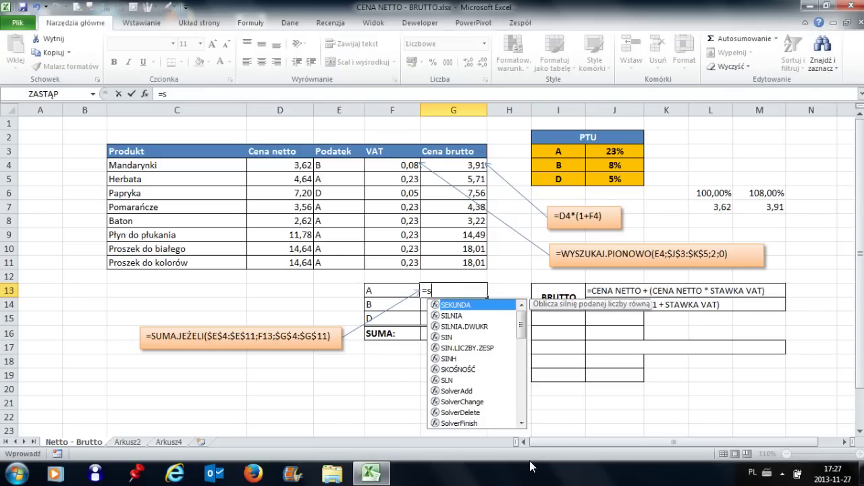
{"action": "type", "text": "uma"}
{"action": "key", "text": "Down"}
{"action": "key", "text": "Down"}
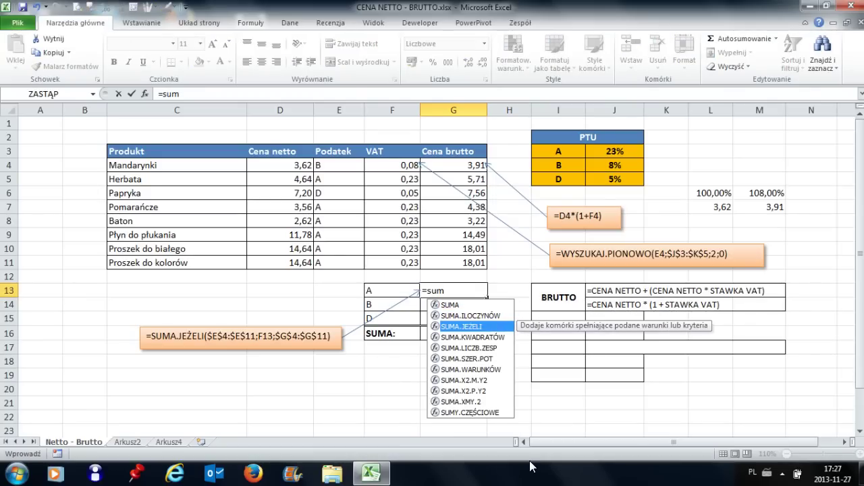
{"action": "key", "text": "Tab"}
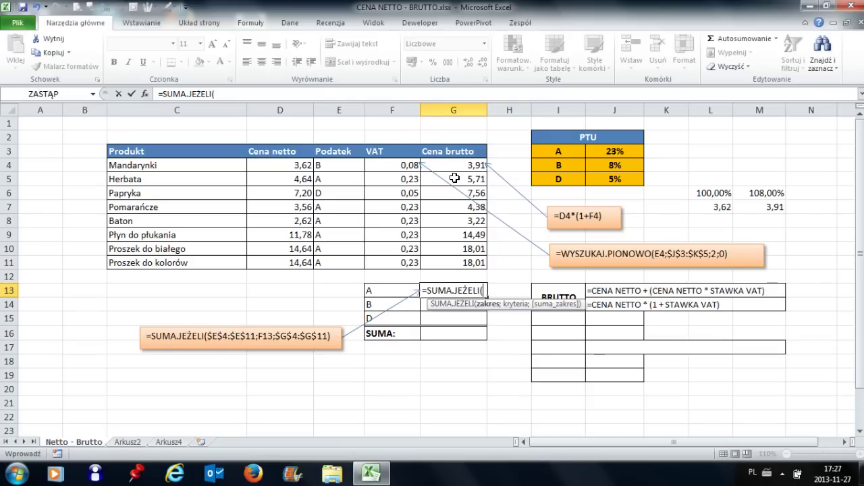
{"action": "left_click_drag", "start_coordinate": [335, 165], "coordinate": [335, 263]}
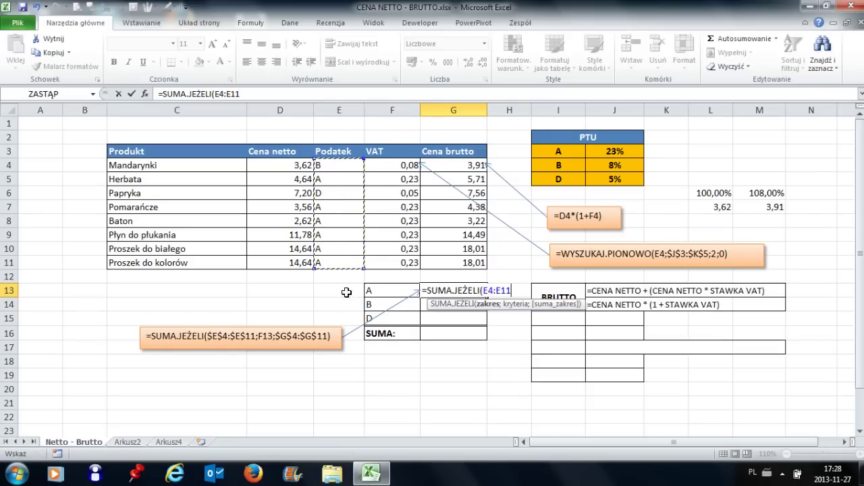
{"action": "key", "text": "F4"}
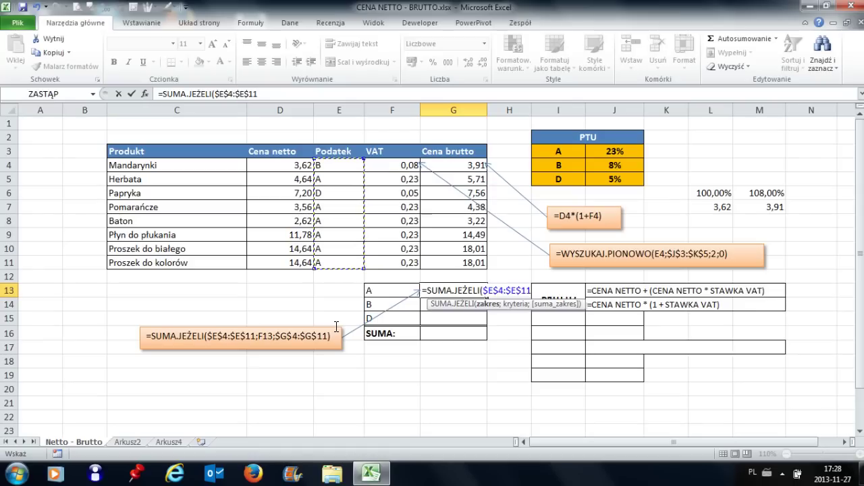
{"action": "type", "text": ";"}
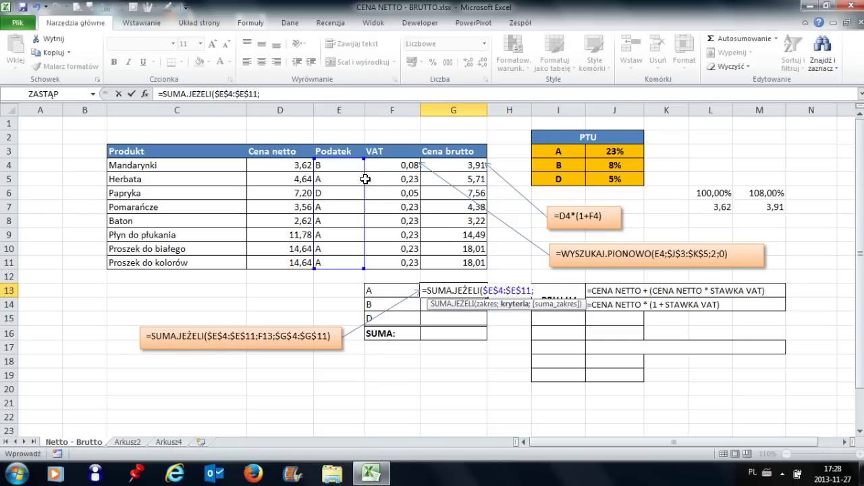
{"action": "left_click_drag", "start_coordinate": [364, 177], "coordinate": [363, 183]}
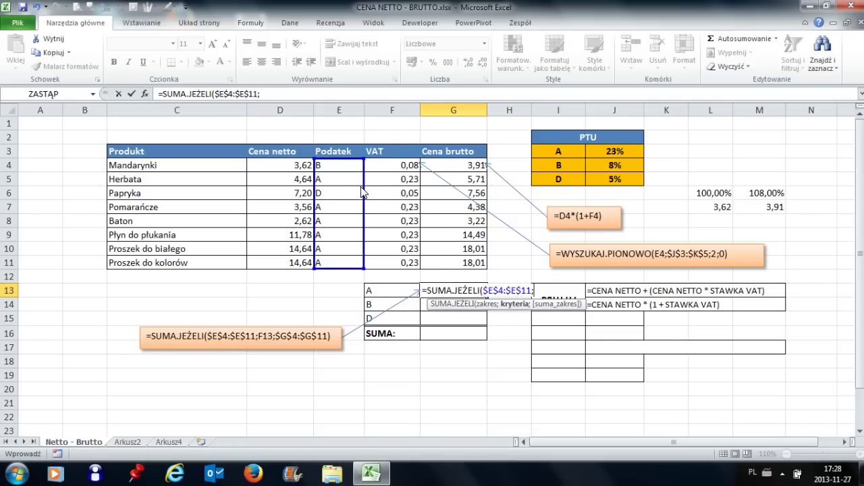
{"action": "mouse_move", "coordinate": [363, 193]}
{"action": "left_mouse_down"}
{"action": "mouse_move", "coordinate": [345, 248]}
{"action": "mouse_move", "coordinate": [343, 169]}
{"action": "left_mouse_up"}
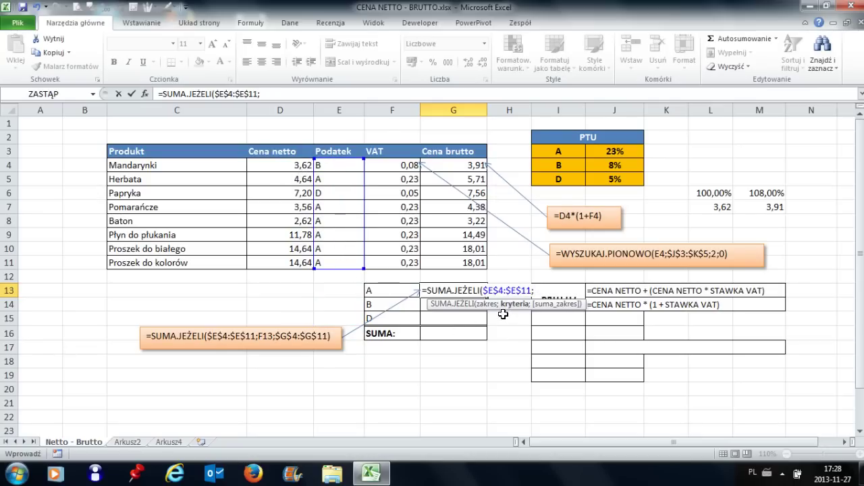
{"action": "left_click", "coordinate": [531, 291]}
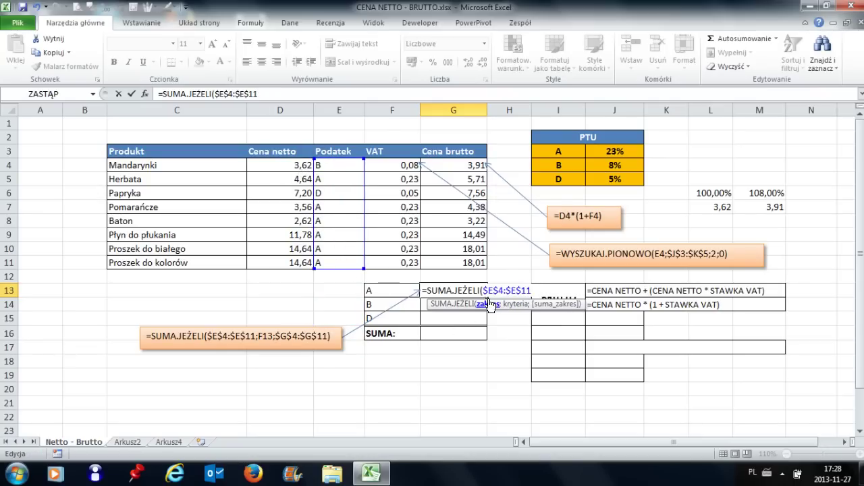
- Keep the criteria range as absolute $E$4:$E$11 and add F13 (rate A) as the criterion in G13's formula
{"action": "left_click_drag", "start_coordinate": [530, 290], "coordinate": [483, 292]}
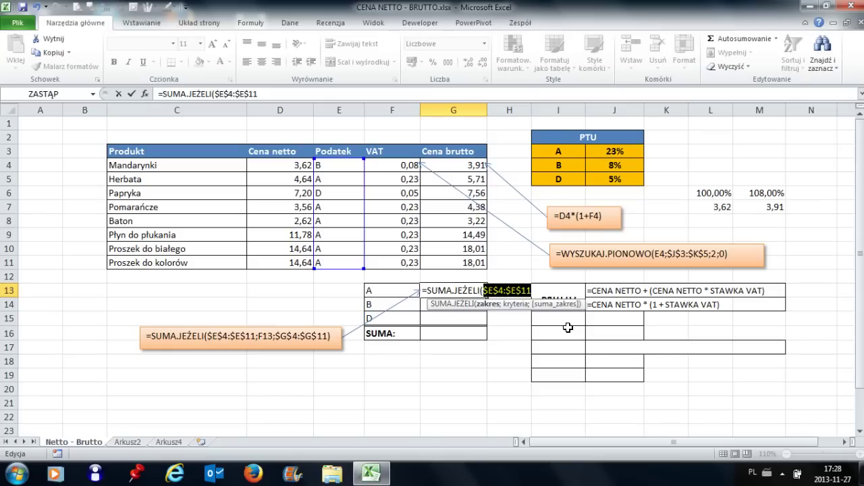
{"action": "key", "text": "F4"}
{"action": "key", "text": "F4"}
{"action": "key", "text": "F4"}
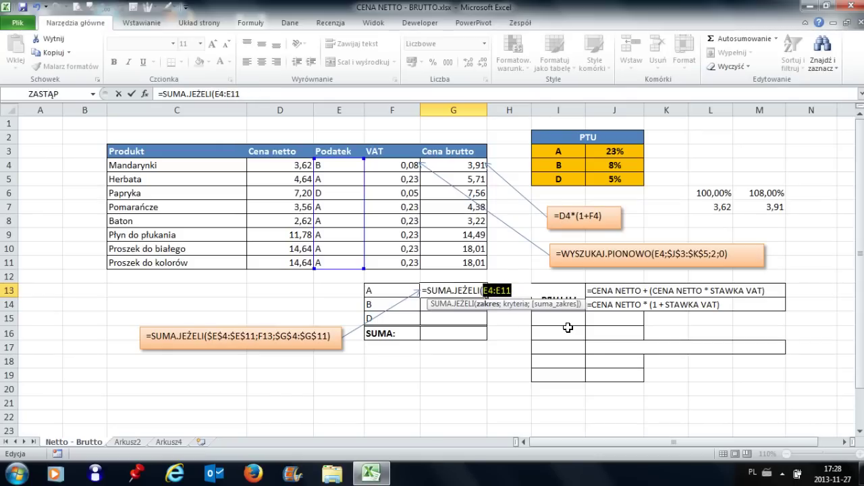
{"action": "key", "text": "F4"}
{"action": "key", "text": "F4"}
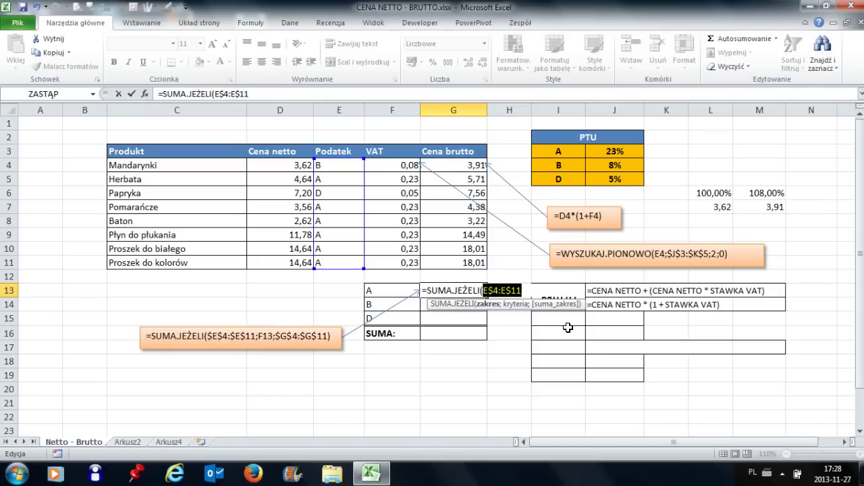
{"action": "key", "text": "F4"}
{"action": "key", "text": "F4"}
{"action": "key", "text": "F4"}
{"action": "key", "text": "F4"}
{"action": "key", "text": "F4"}
{"action": "key", "text": "F4"}
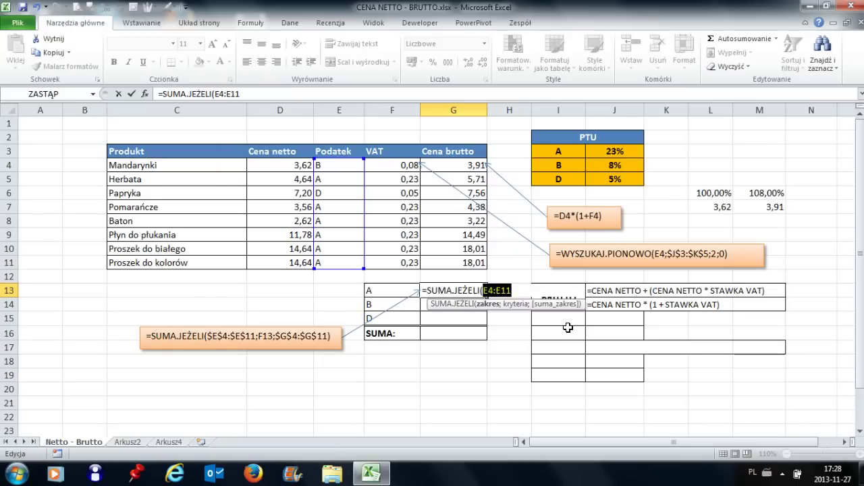
{"action": "key", "text": "F4"}
{"action": "key", "text": "Right"}
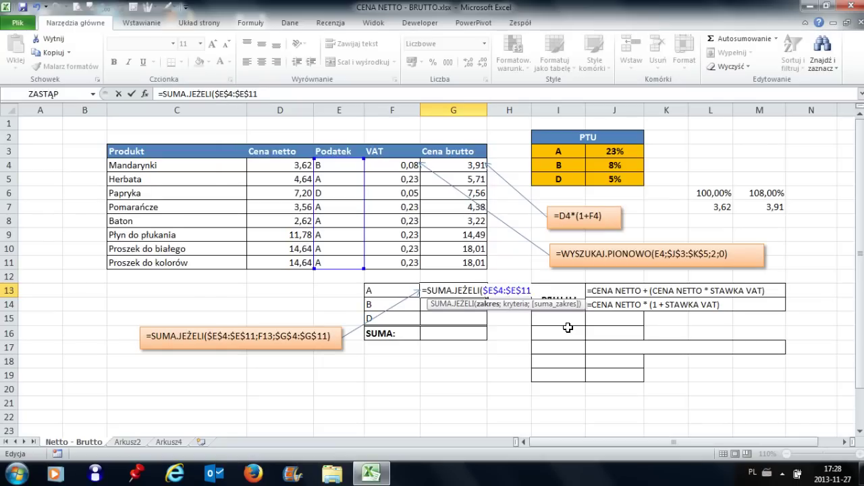
{"action": "type", "text": ";"}
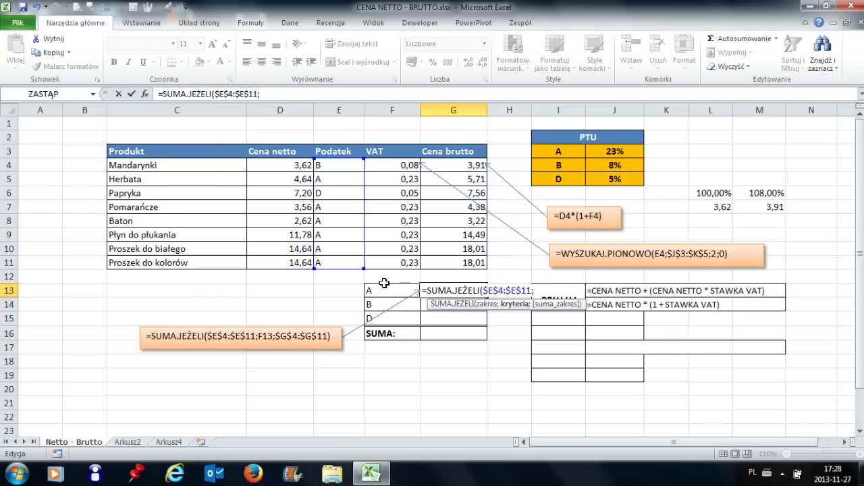
{"action": "left_click", "coordinate": [377, 289]}
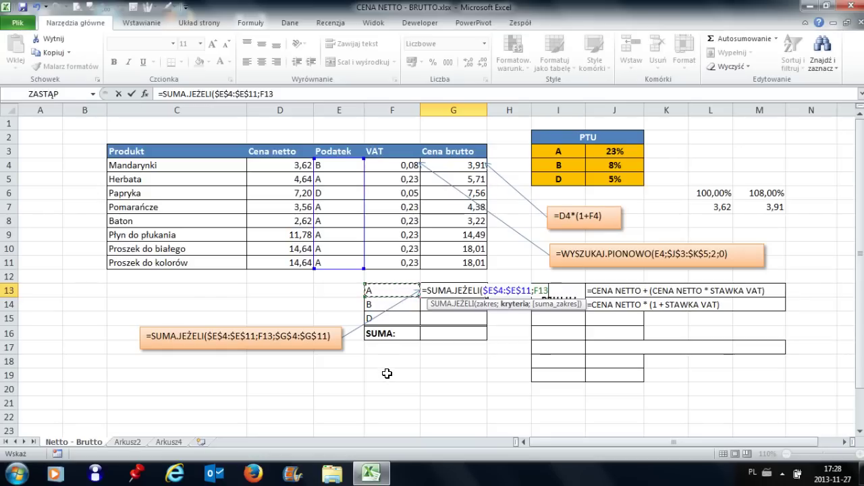
{"action": "type", "text": ";"}
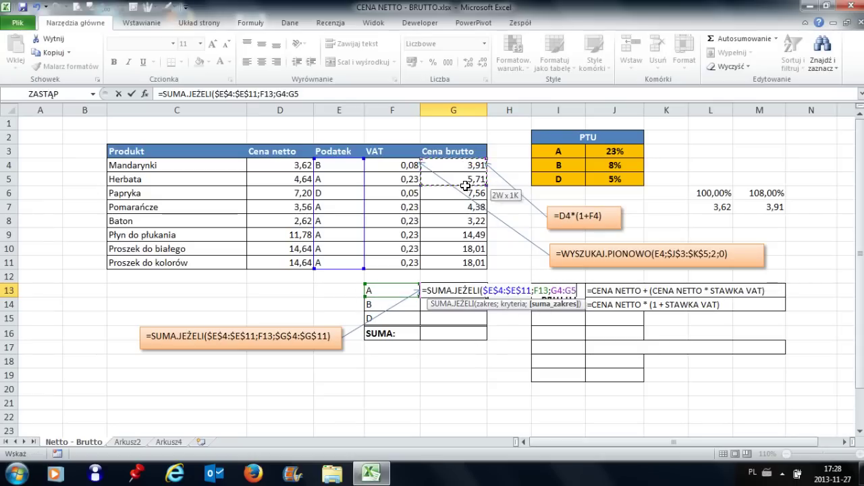
- Set the absolute gross-price range $G$4:$G$11 as the SUMA.JEŻELI sum range
{"action": "left_click_drag", "start_coordinate": [466, 164], "coordinate": [455, 264]}
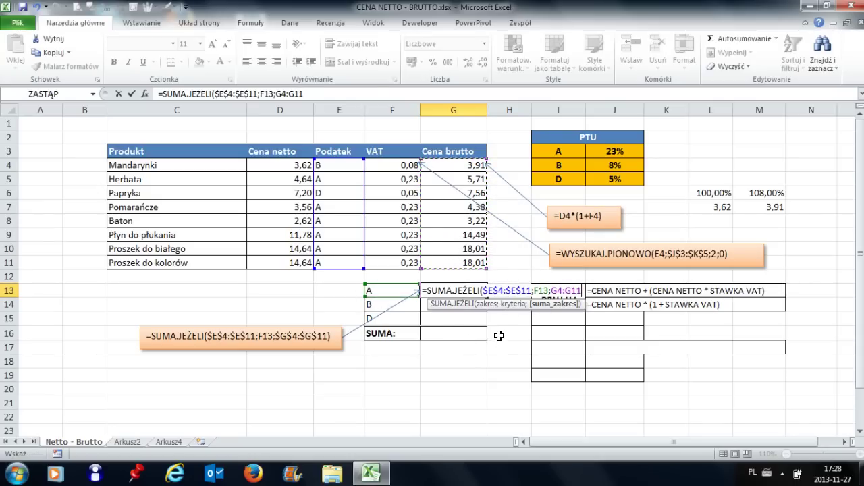
{"action": "key", "text": "F4"}
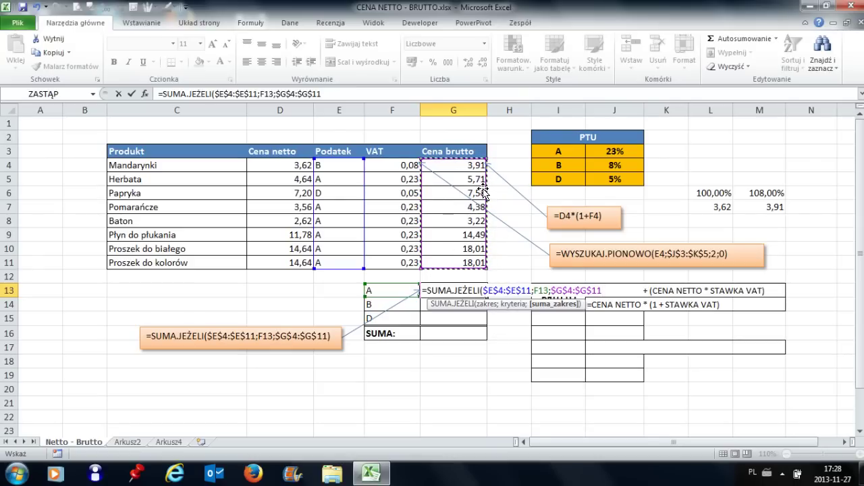
{"action": "mouse_move", "coordinate": [484, 196]}
{"action": "left_mouse_down"}
{"action": "mouse_move", "coordinate": [478, 225]}
{"action": "mouse_move", "coordinate": [479, 192]}
{"action": "left_mouse_up"}
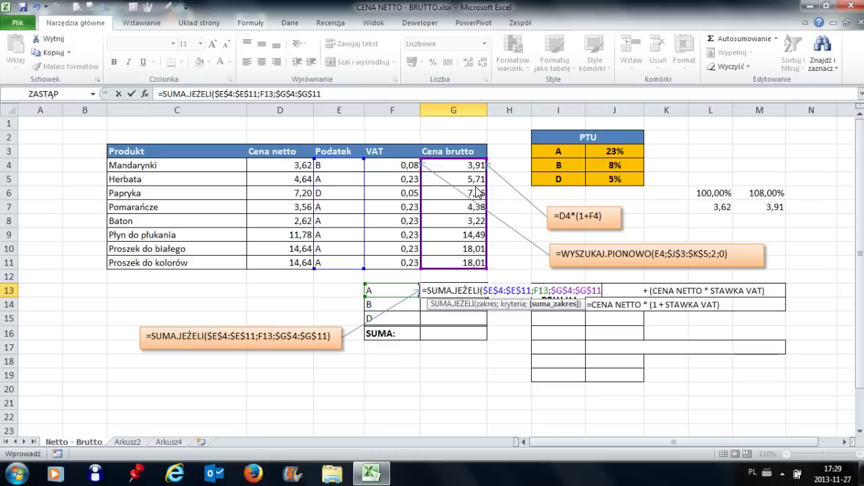
{"action": "mouse_move", "coordinate": [486, 186]}
{"action": "left_mouse_down"}
{"action": "mouse_move", "coordinate": [476, 210]}
{"action": "mouse_move", "coordinate": [487, 214]}
{"action": "left_mouse_up"}
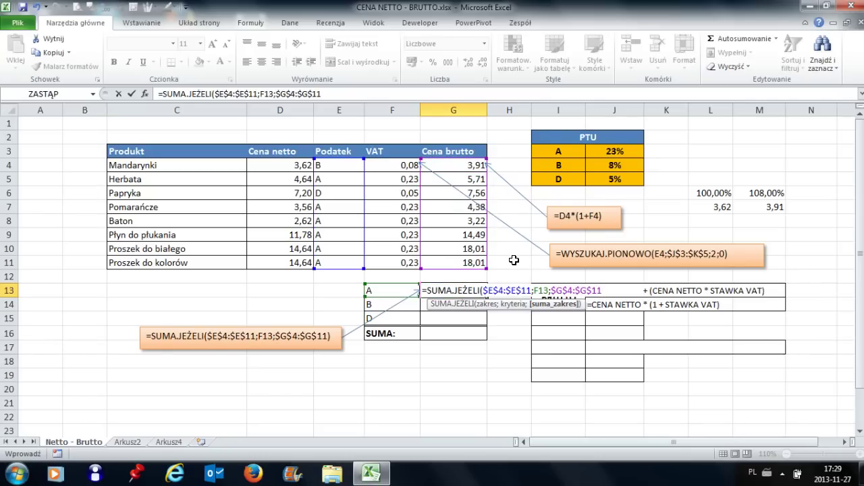
{"action": "type", "text": ")"}
- Commit the rate A formula (63,81) and fill it down to G15, giving 3,91 and 7,56
{"action": "key", "text": "Return"}
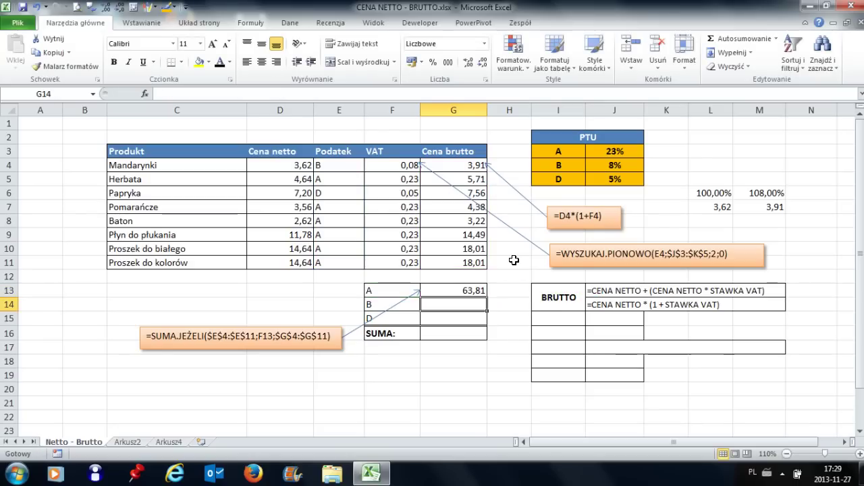
{"action": "key", "text": "Up"}
{"action": "key", "text": "Up"}
{"action": "left_click", "coordinate": [474, 291]}
{"action": "left_click_drag", "start_coordinate": [487, 297], "coordinate": [502, 312]}
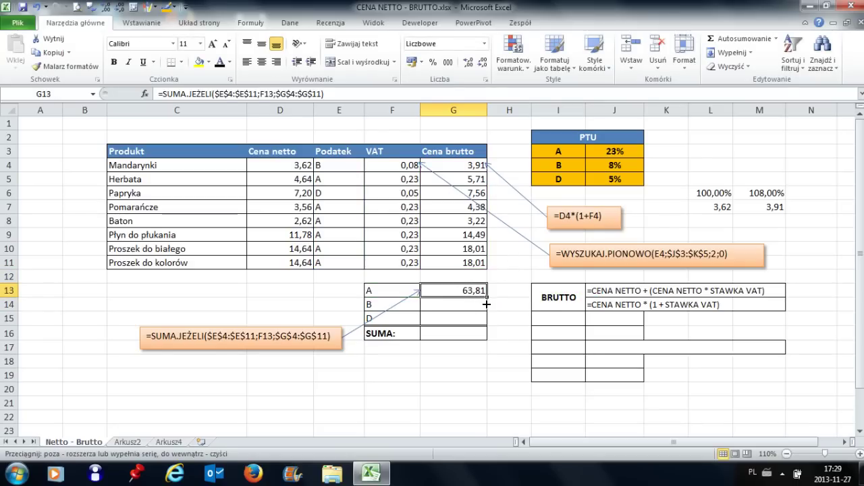
- Put a double bottom border (Podwójna krawędź dolna) under the D result in G15
{"action": "left_click", "coordinate": [501, 315]}
{"action": "left_click", "coordinate": [445, 318]}
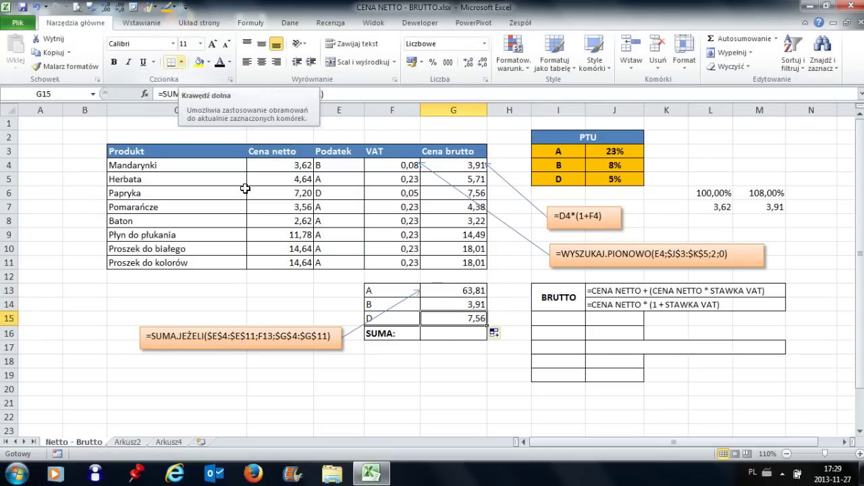
{"action": "left_click", "coordinate": [181, 62]}
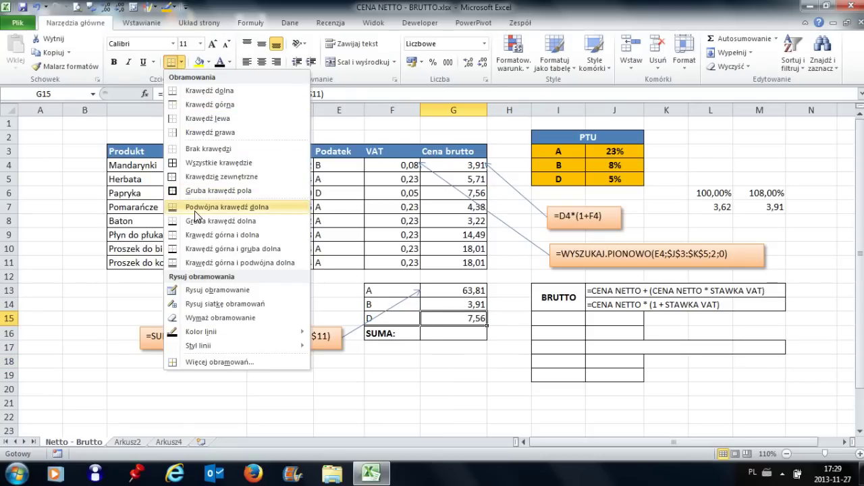
{"action": "left_click", "coordinate": [231, 210]}
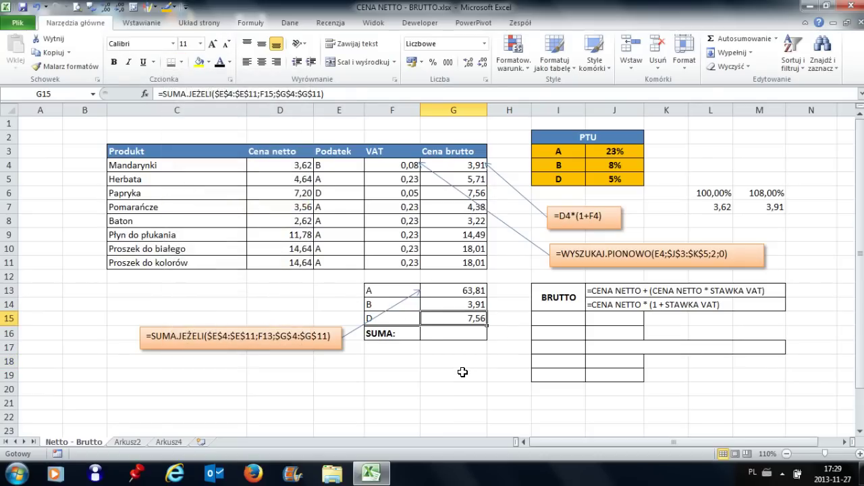
{"action": "left_click", "coordinate": [467, 331]}
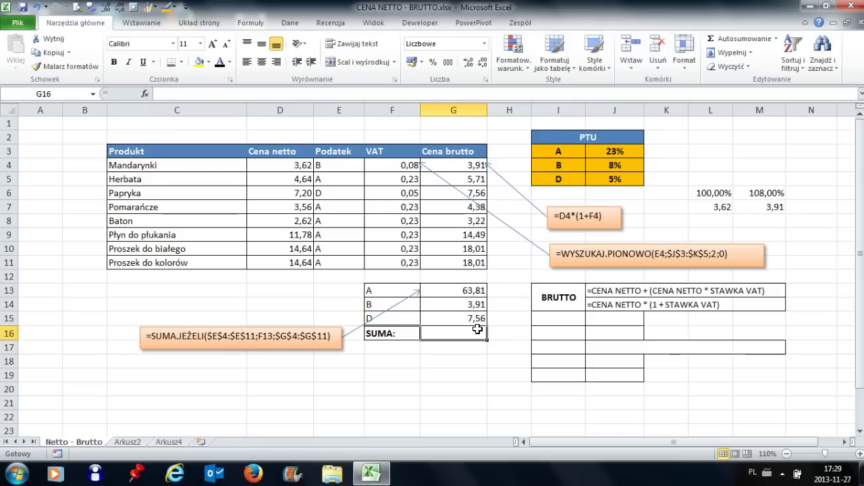
- Enter =SUMA(G13:G15) in G16 with Autosumowanie, giving 75,28, and make it bold
{"action": "left_click", "coordinate": [739, 40]}
{"action": "key", "text": "Return"}
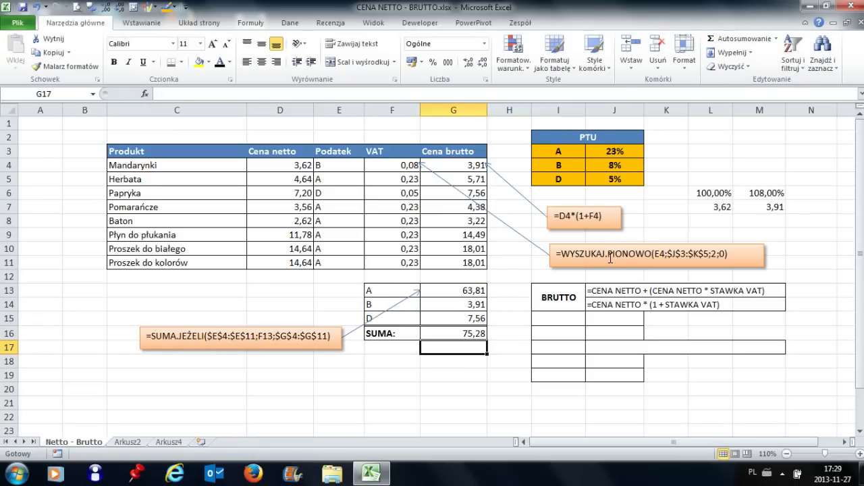
{"action": "left_click", "coordinate": [449, 333]}
{"action": "left_click", "coordinate": [113, 61]}
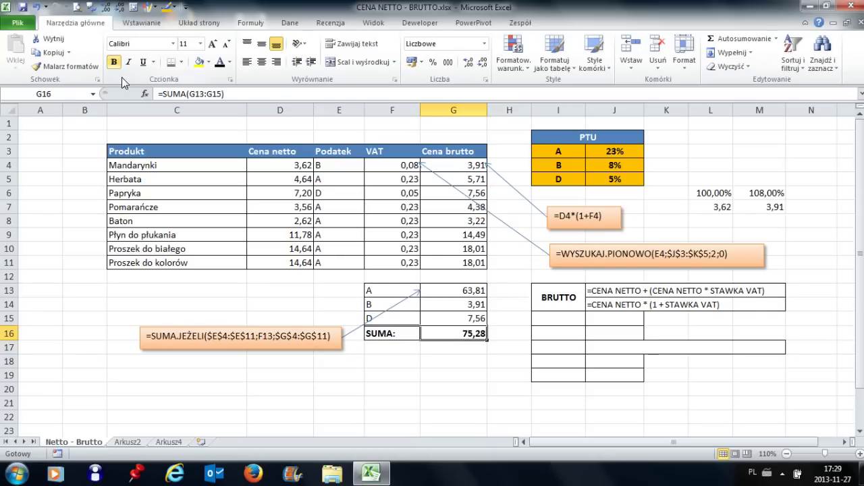
{"action": "left_click", "coordinate": [509, 389]}
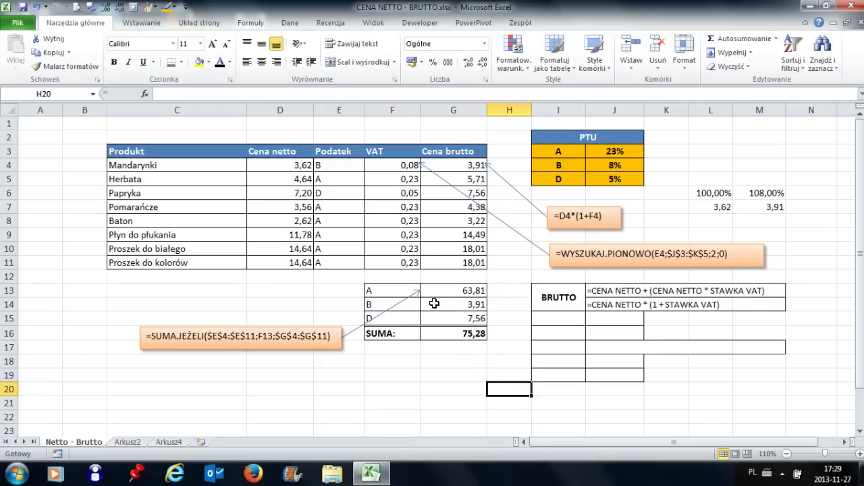
{"action": "left_click", "coordinate": [460, 331]}
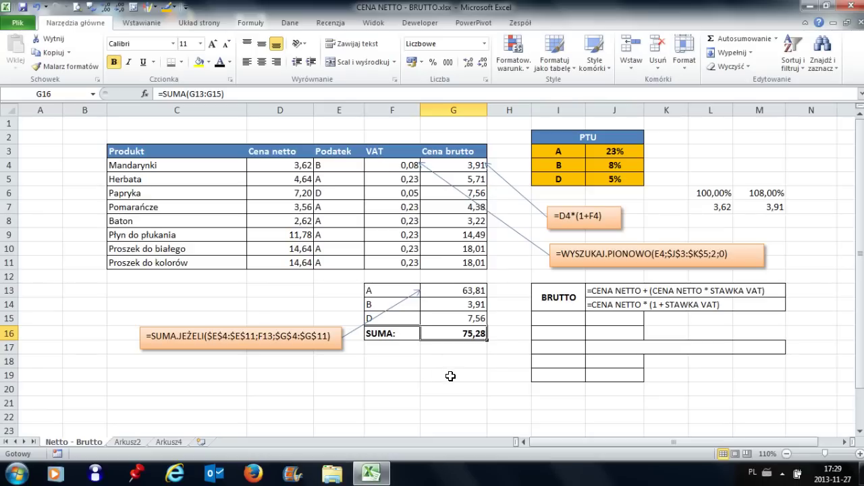
{"action": "left_click", "coordinate": [490, 374]}
{"action": "left_click", "coordinate": [408, 389]}
{"action": "left_click", "coordinate": [440, 374]}
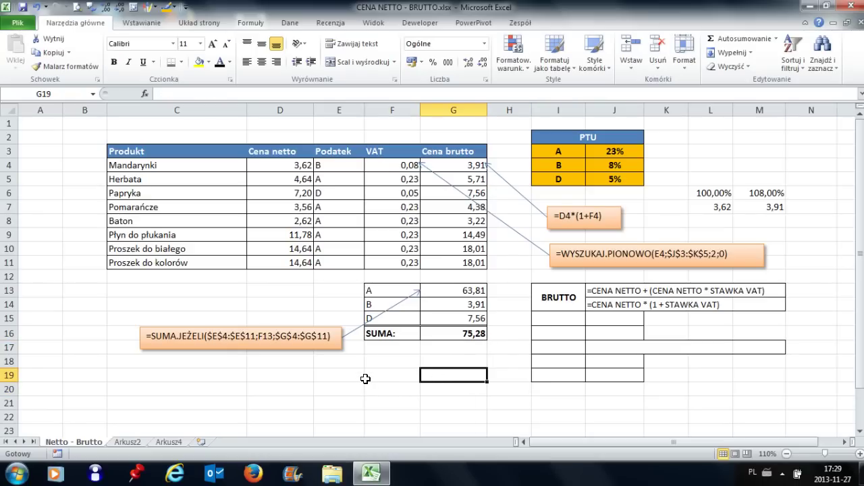